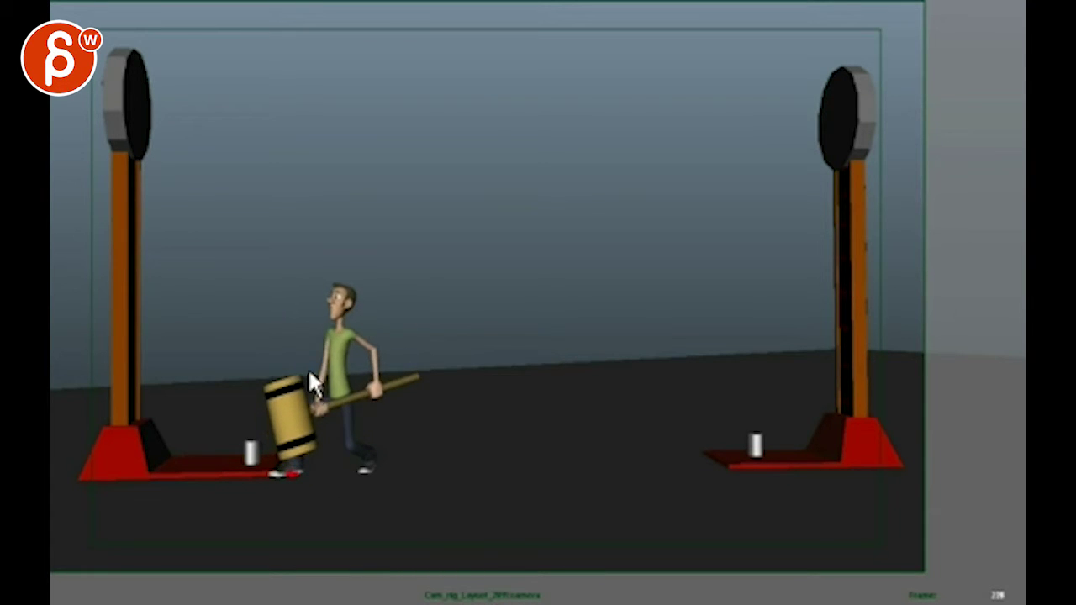
Sketch red curves along the character's spine and torso side, then clear them
{"action": "mouse_move", "coordinate": [329, 318]}
{"action": "left_mouse_down"}
{"action": "mouse_move", "coordinate": [340, 298]}
{"action": "mouse_move", "coordinate": [335, 331]}
{"action": "left_mouse_up"}
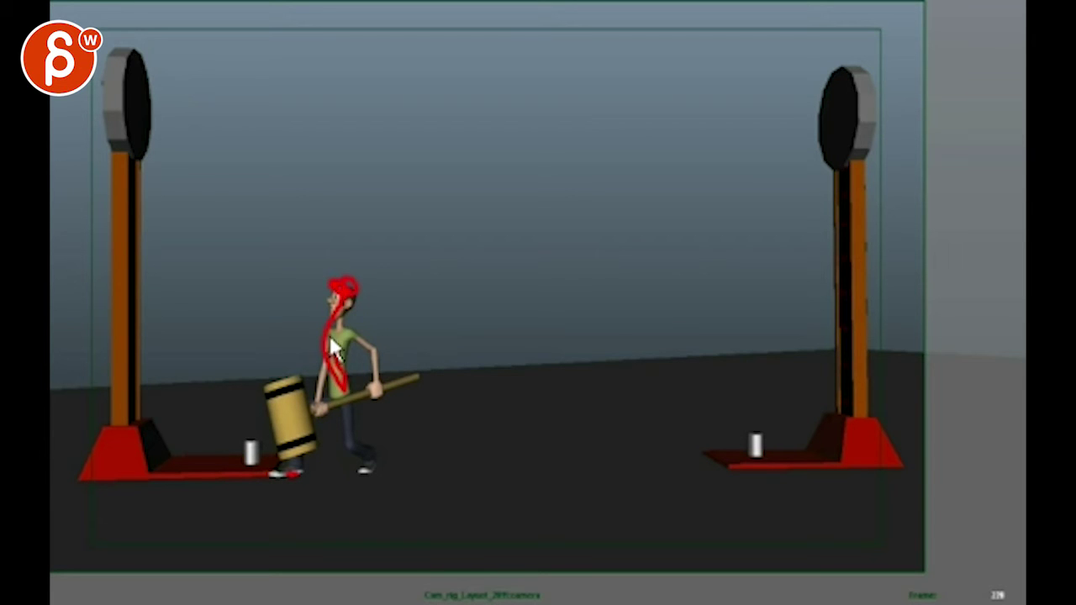
{"action": "mouse_move", "coordinate": [324, 319]}
{"action": "left_mouse_down"}
{"action": "mouse_move", "coordinate": [344, 402]}
{"action": "mouse_move", "coordinate": [335, 305]}
{"action": "left_mouse_up"}
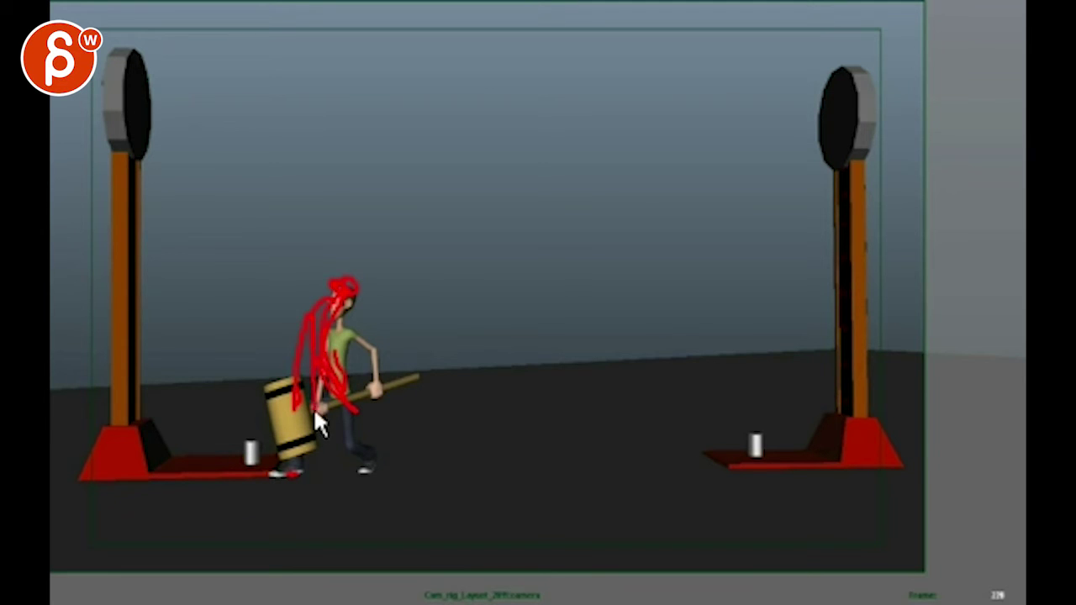
{"action": "key", "text": "Escape"}
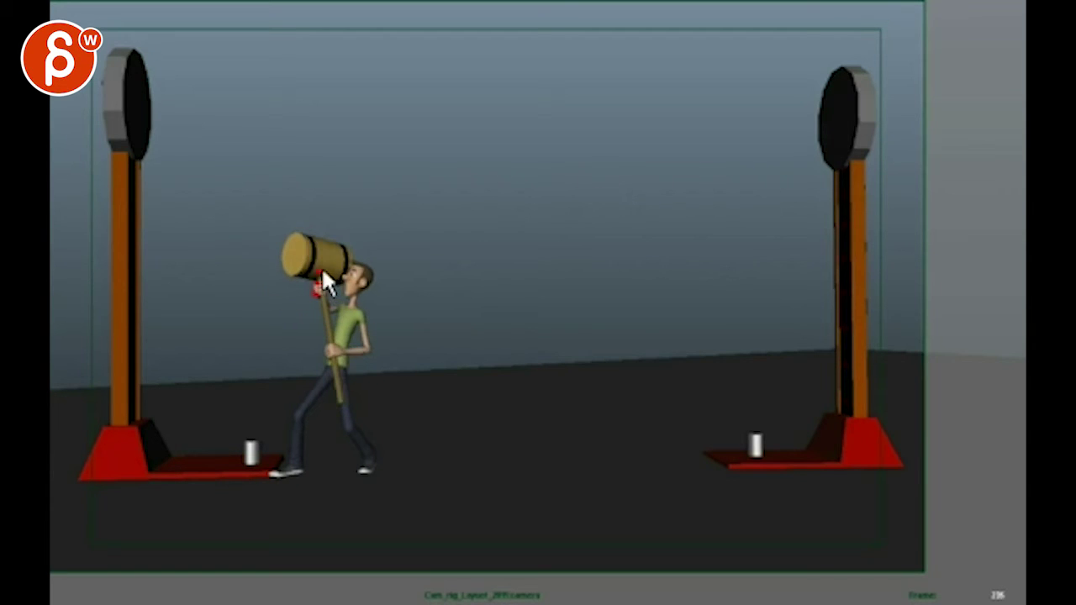
Sketch the hammer's arc above the character in red, clear it, and play the animation
{"action": "mouse_move", "coordinate": [405, 273]}
{"action": "left_mouse_down"}
{"action": "mouse_move", "coordinate": [440, 181]}
{"action": "mouse_move", "coordinate": [483, 231]}
{"action": "mouse_move", "coordinate": [524, 124]}
{"action": "mouse_move", "coordinate": [558, 108]}
{"action": "left_mouse_up"}
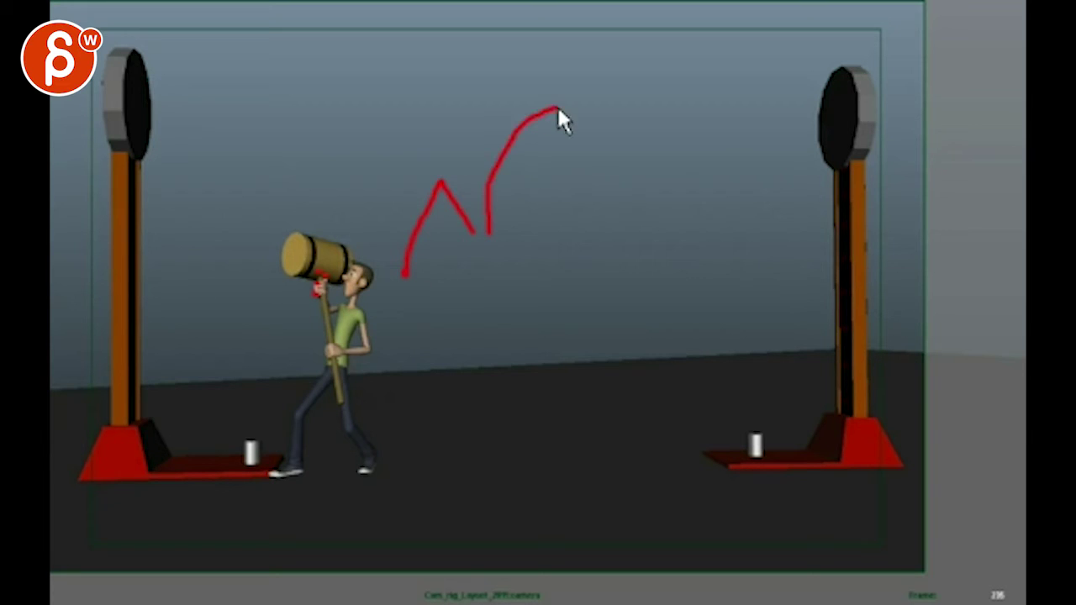
{"action": "key", "text": "Escape"}
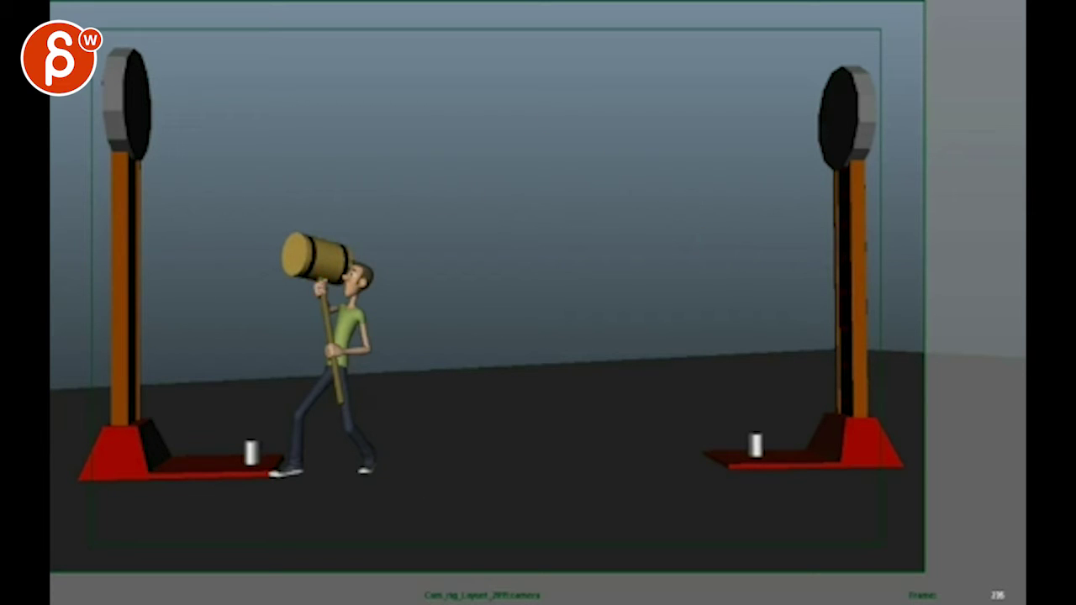
{"action": "key", "text": "space"}
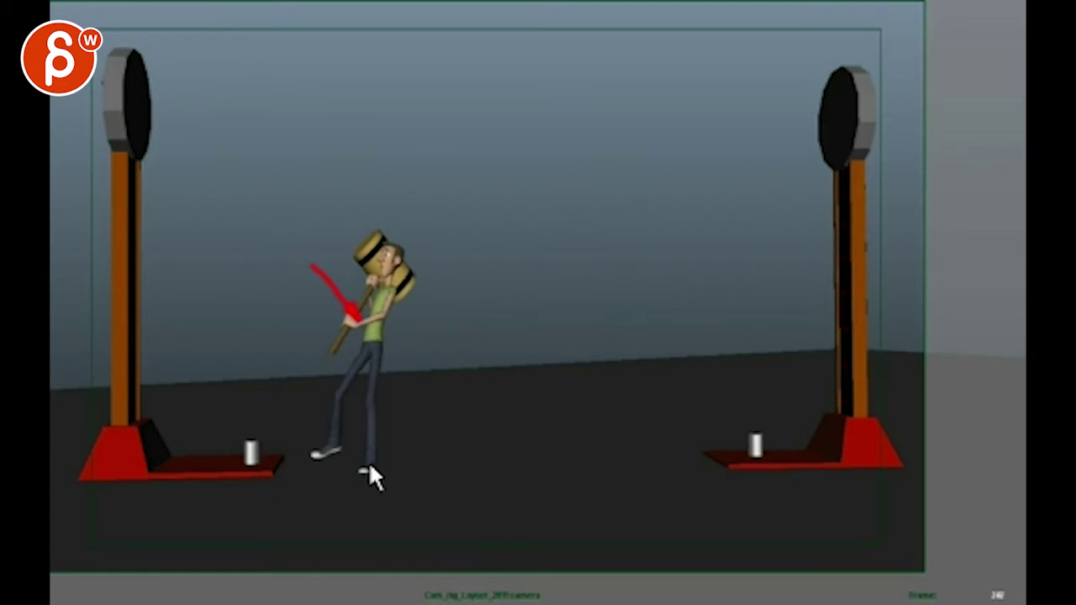
Draw a red arrow toward the hands and a loop around head and chest, then clear them
{"action": "left_click_drag", "start_coordinate": [358, 471], "coordinate": [378, 468]}
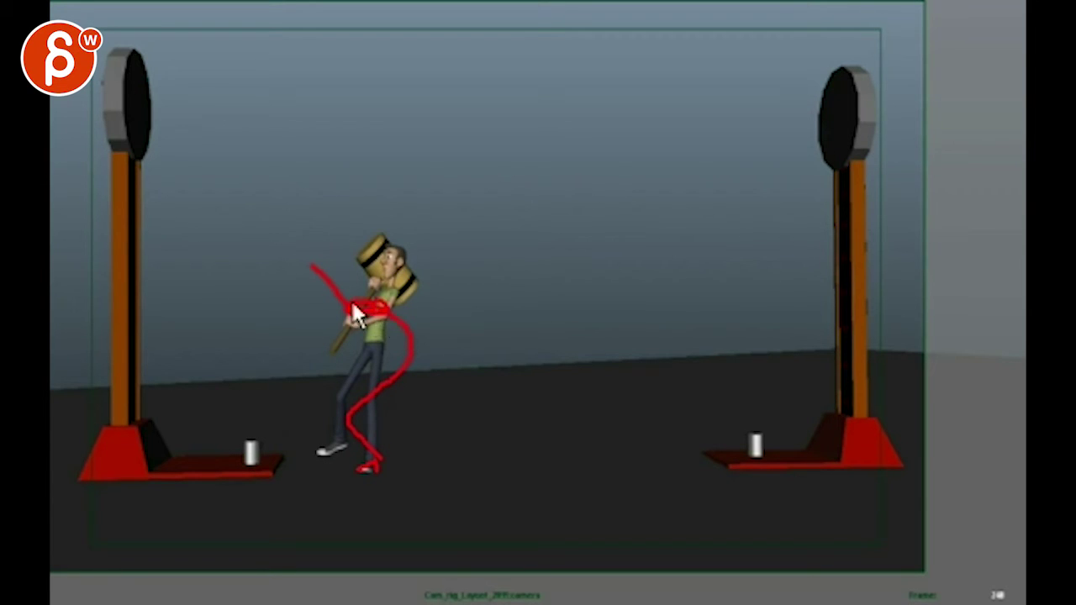
{"action": "mouse_move", "coordinate": [420, 316]}
{"action": "left_mouse_down"}
{"action": "mouse_move", "coordinate": [370, 259]}
{"action": "mouse_move", "coordinate": [388, 303]}
{"action": "mouse_move", "coordinate": [358, 314]}
{"action": "left_mouse_up"}
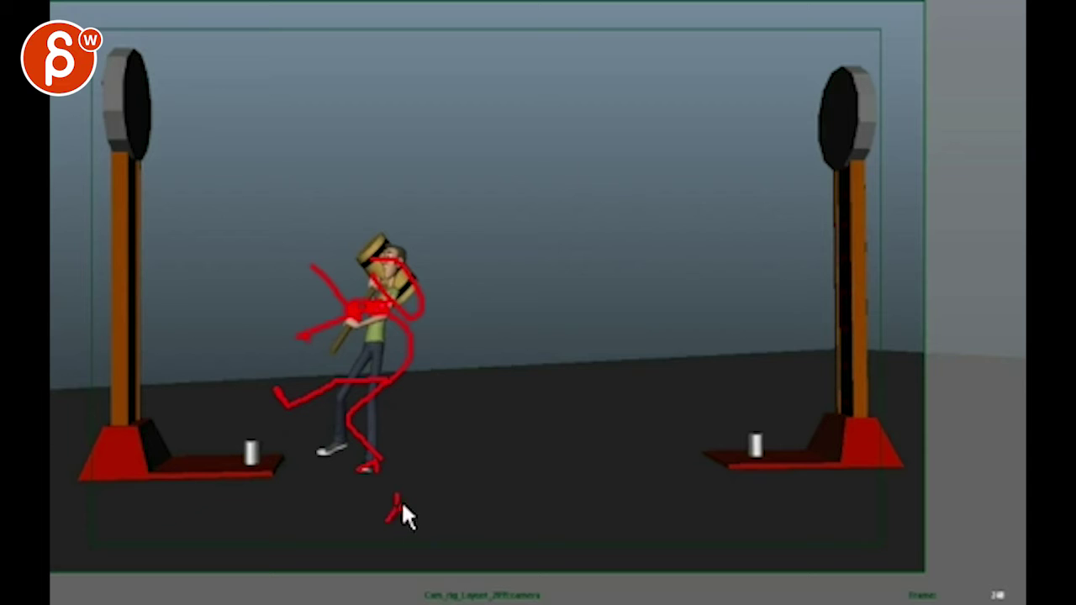
{"action": "key", "text": "Escape"}
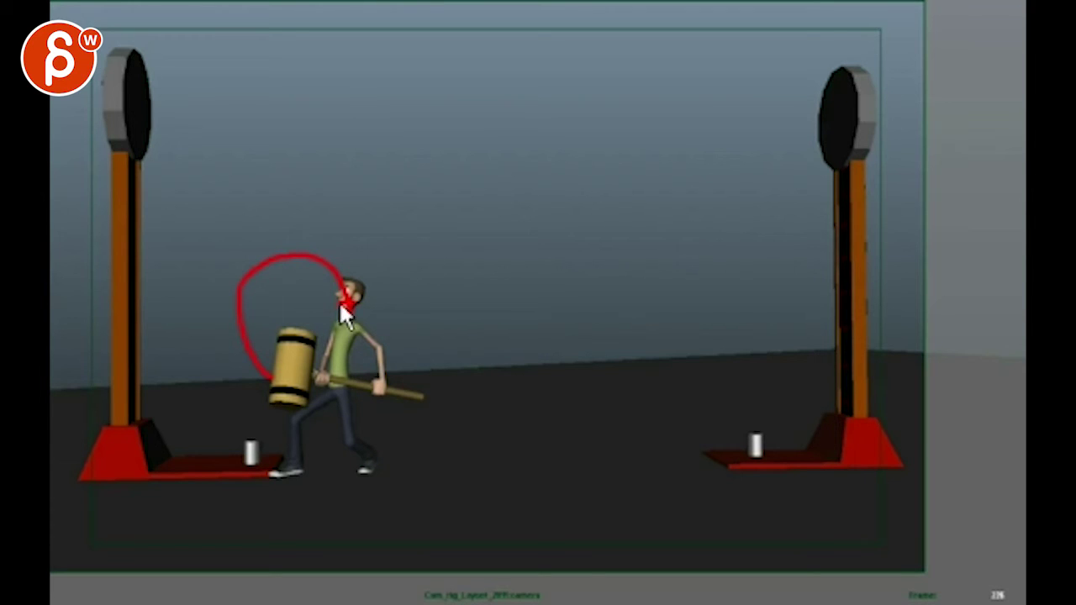
Trace the head's path with a red loop, then clear it
{"action": "mouse_move", "coordinate": [376, 294]}
{"action": "left_mouse_down"}
{"action": "mouse_move", "coordinate": [320, 338]}
{"action": "mouse_move", "coordinate": [361, 307]}
{"action": "left_mouse_up"}
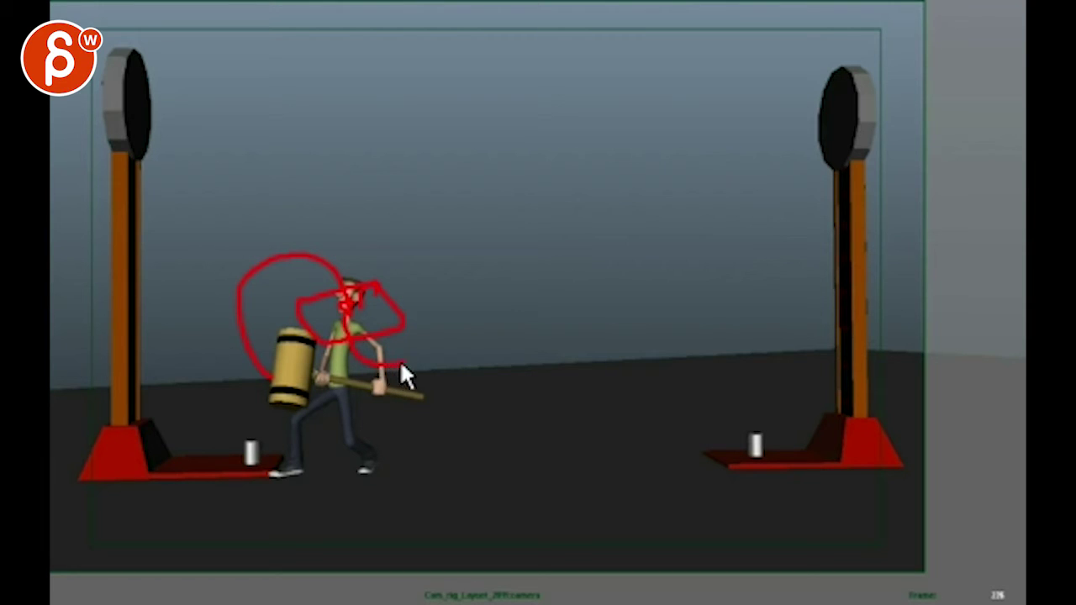
{"action": "key", "text": "e"}
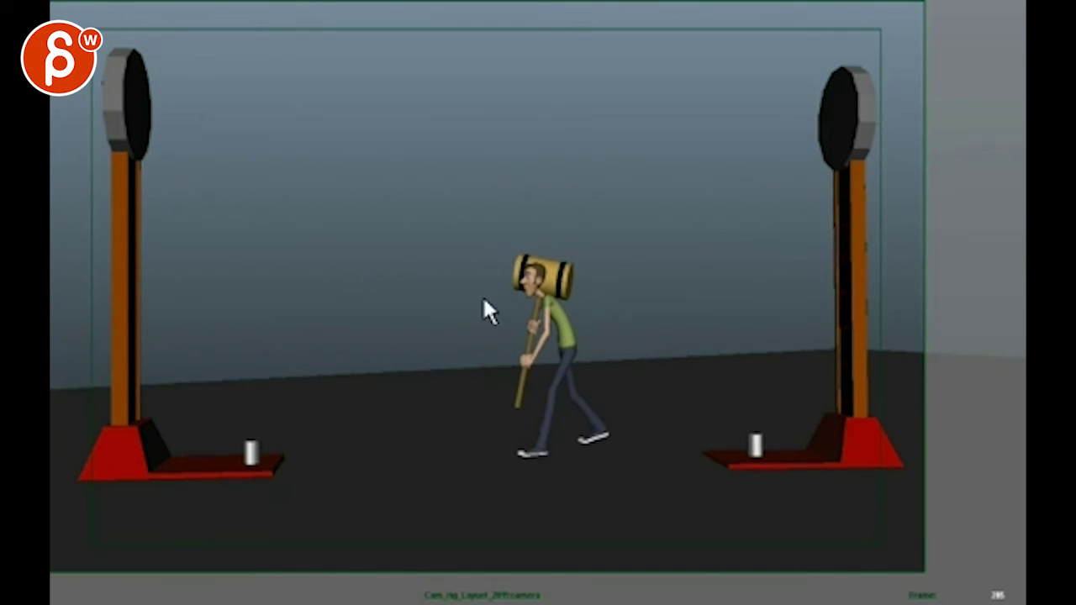
Draw a red head-to-back line with a leftward arrow, clear them, and step one frame forward
{"action": "left_click_drag", "start_coordinate": [514, 270], "coordinate": [586, 398]}
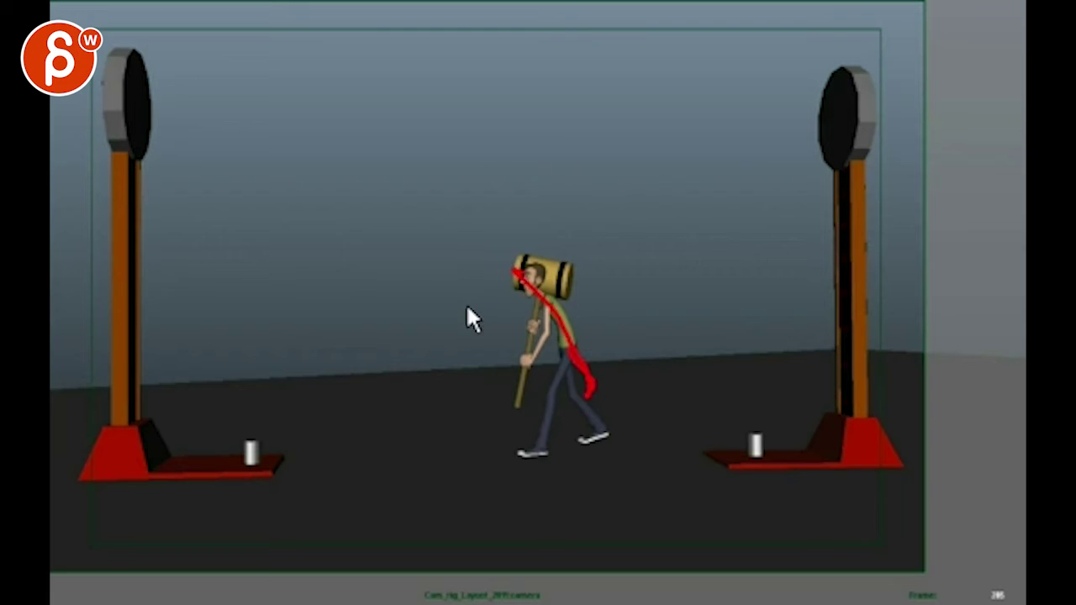
{"action": "left_click_drag", "start_coordinate": [554, 320], "coordinate": [439, 304]}
{"action": "key", "text": "Escape"}
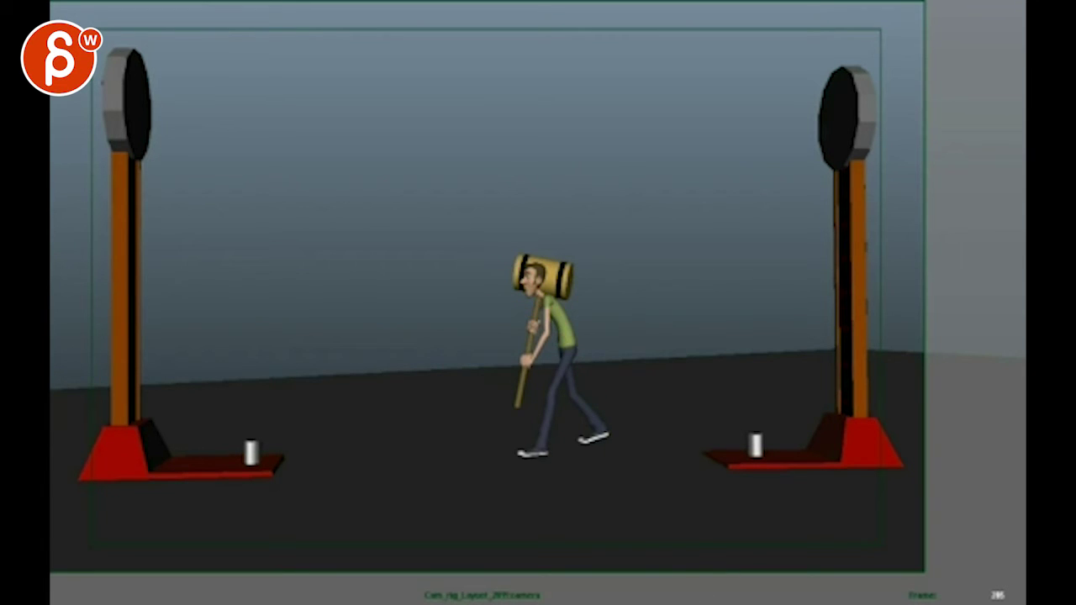
{"action": "key", "text": "period"}
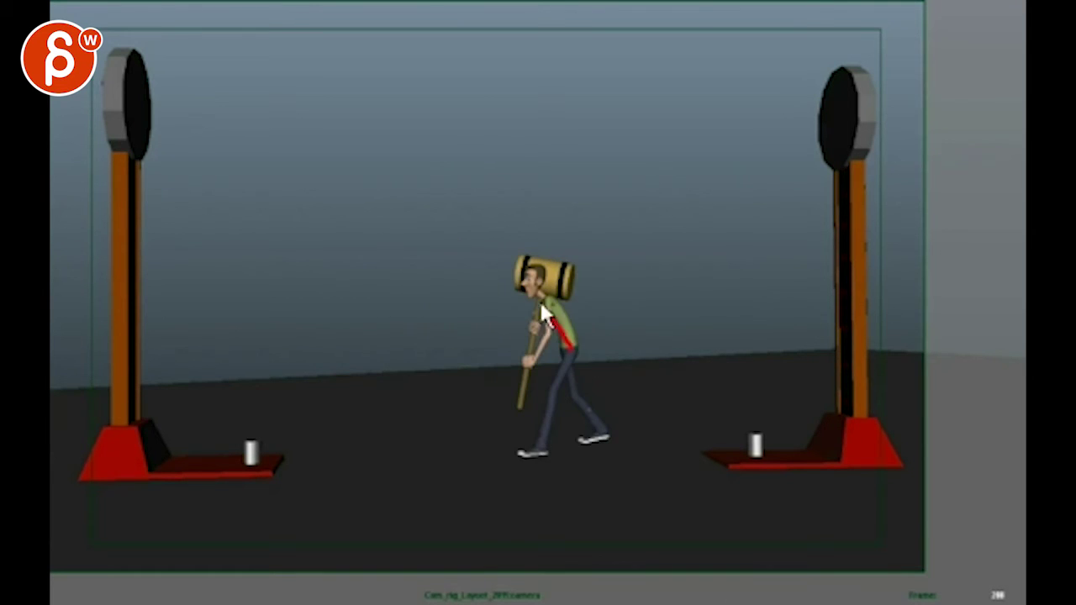
On the shoulder-carry pose, draw red back lines and a swing arc beside the character
{"action": "left_click_drag", "start_coordinate": [542, 308], "coordinate": [493, 281]}
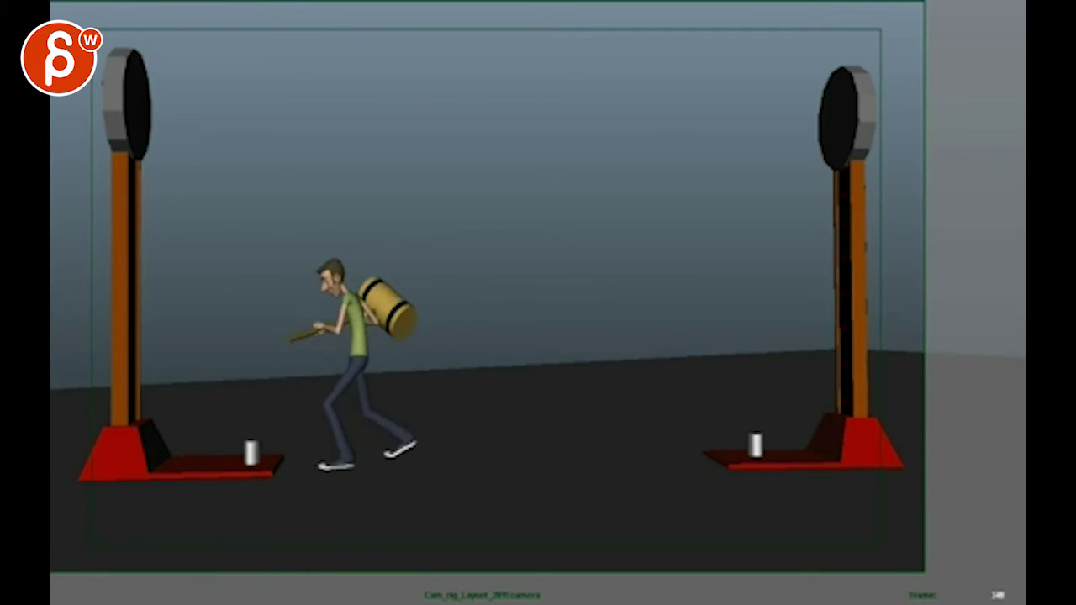
{"action": "key", "text": "Escape"}
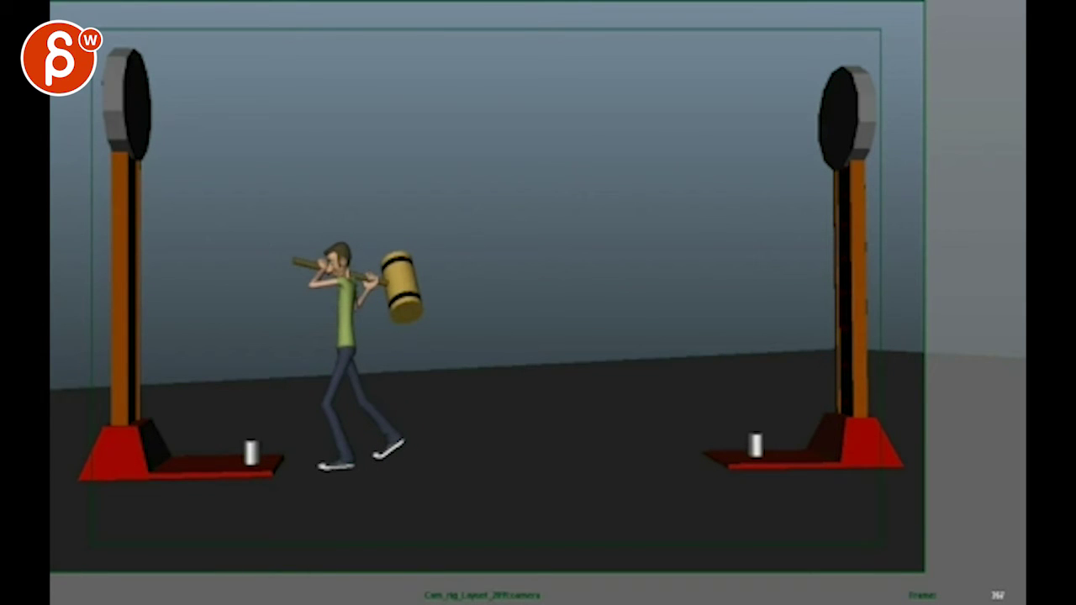
{"action": "left_click", "coordinate": [168, 48]}
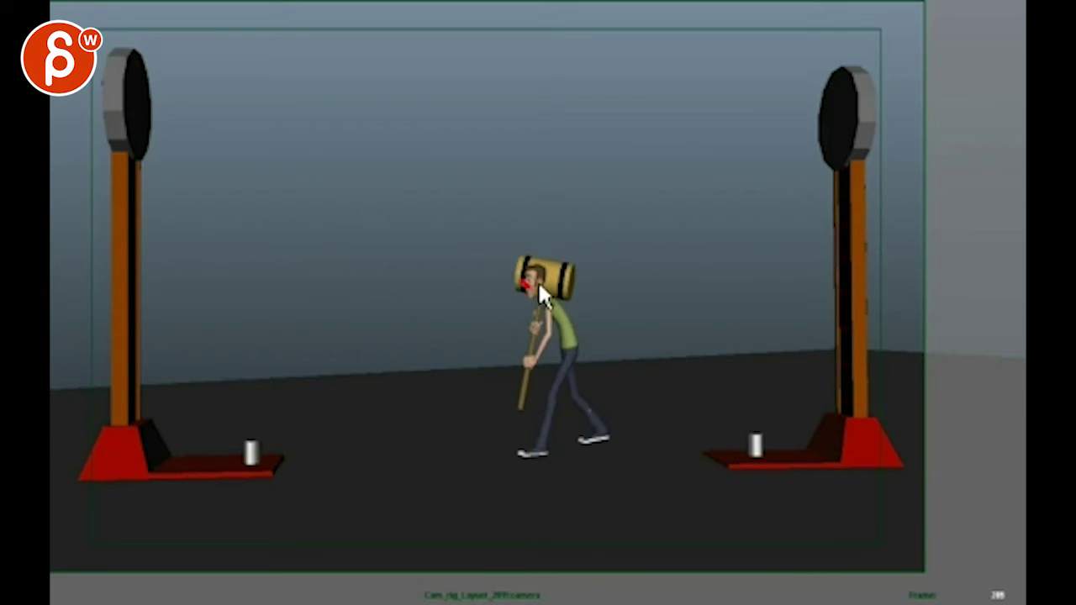
{"action": "left_click_drag", "start_coordinate": [539, 286], "coordinate": [586, 379]}
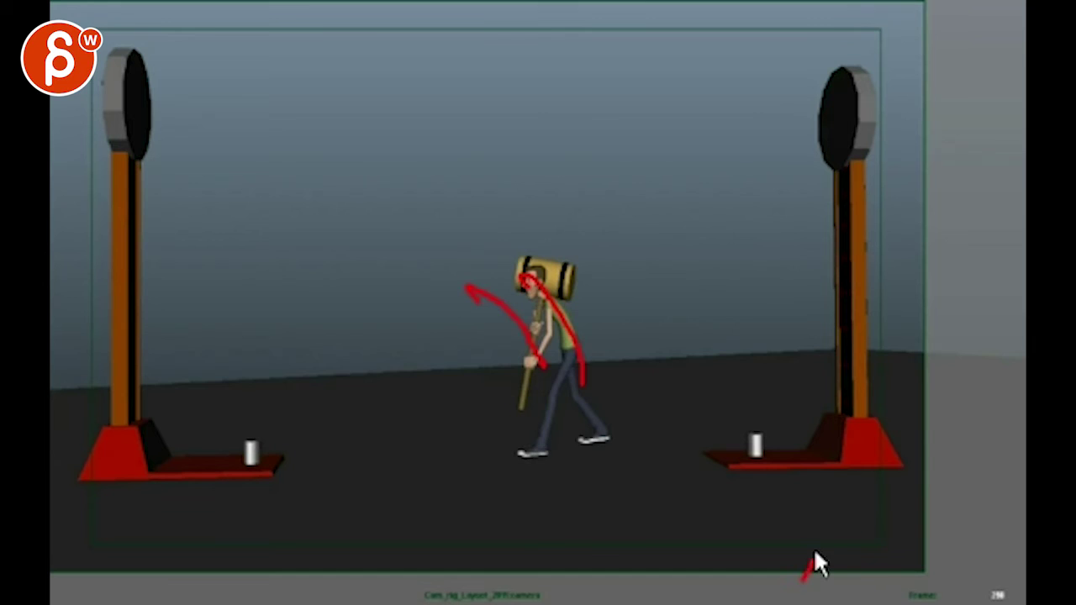
{"action": "left_click_drag", "start_coordinate": [813, 555], "coordinate": [765, 433]}
{"action": "mouse_move", "coordinate": [534, 272]}
{"action": "left_mouse_down"}
{"action": "mouse_move", "coordinate": [555, 393]}
{"action": "mouse_move", "coordinate": [550, 381]}
{"action": "mouse_move", "coordinate": [525, 391]}
{"action": "mouse_move", "coordinate": [521, 288]}
{"action": "mouse_move", "coordinate": [549, 284]}
{"action": "left_mouse_up"}
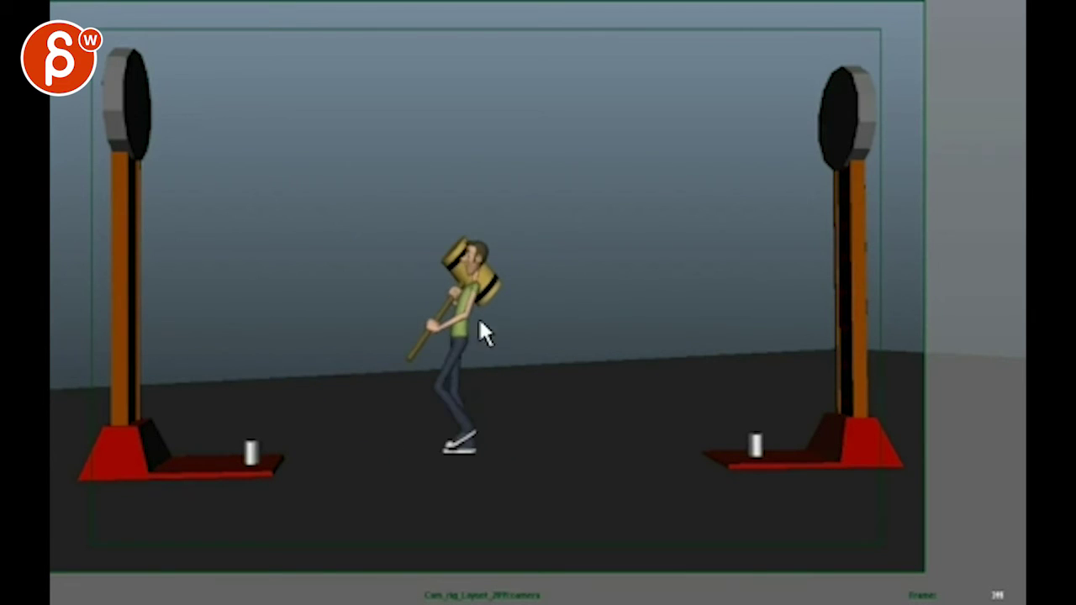
Draw the spine's line of action, the hammer arc and a back-to-hands line, then clear them
{"action": "left_click_drag", "start_coordinate": [482, 359], "coordinate": [453, 267]}
{"action": "key", "text": "alt+v"}
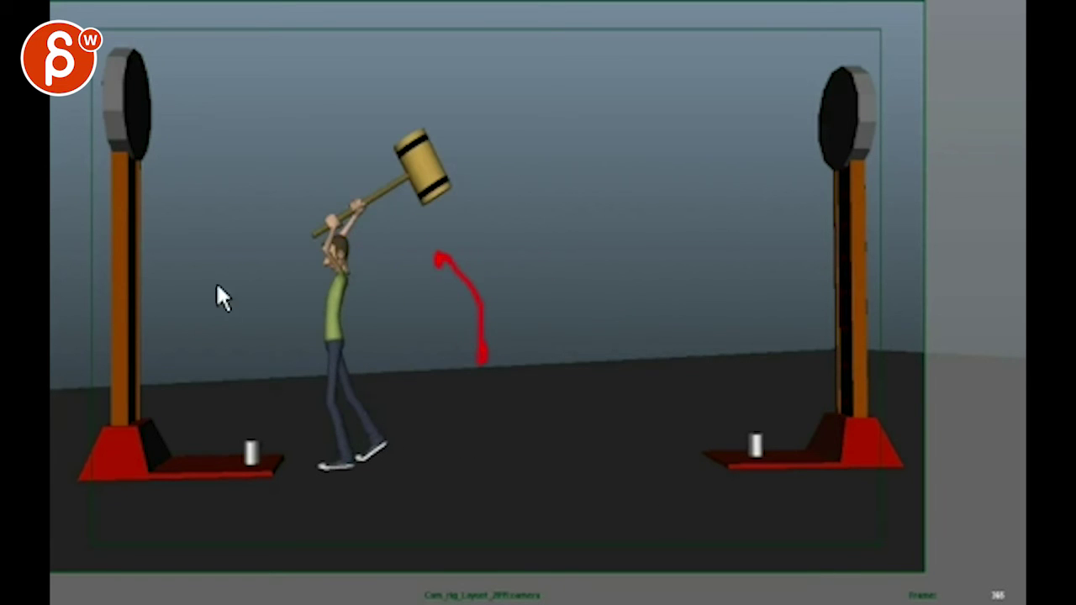
{"action": "left_click_drag", "start_coordinate": [417, 249], "coordinate": [475, 360]}
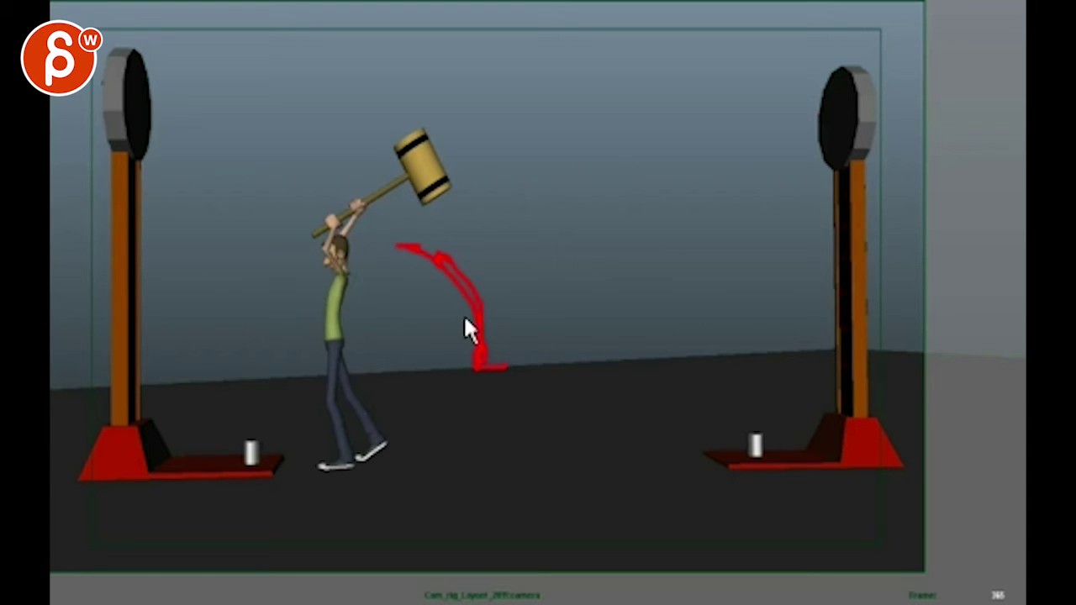
{"action": "mouse_move", "coordinate": [339, 344]}
{"action": "left_mouse_down"}
{"action": "mouse_move", "coordinate": [327, 300]}
{"action": "mouse_move", "coordinate": [357, 197]}
{"action": "left_mouse_up"}
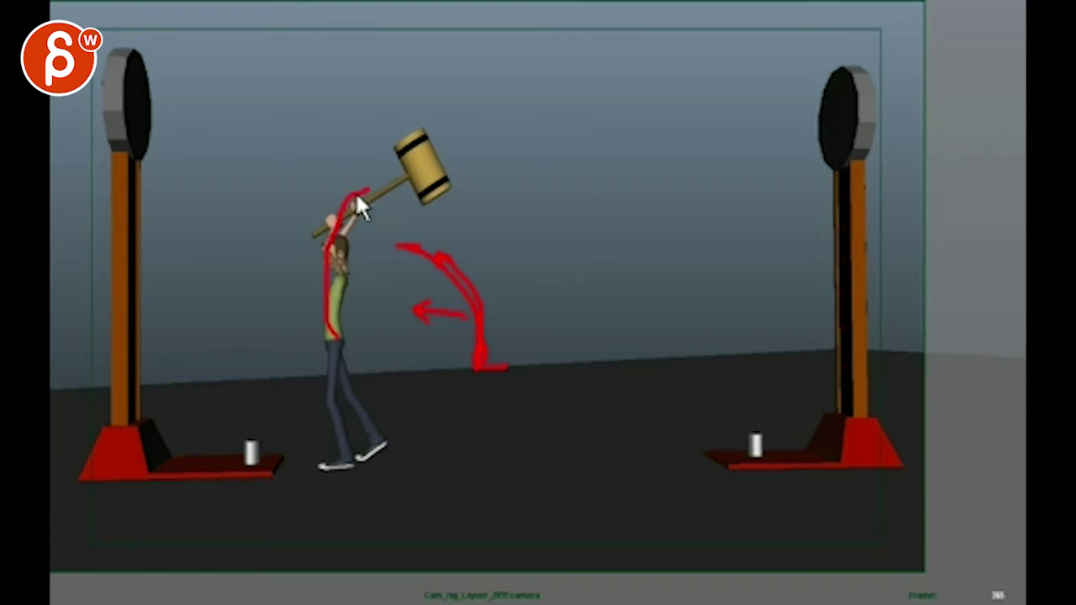
{"action": "key", "text": "e"}
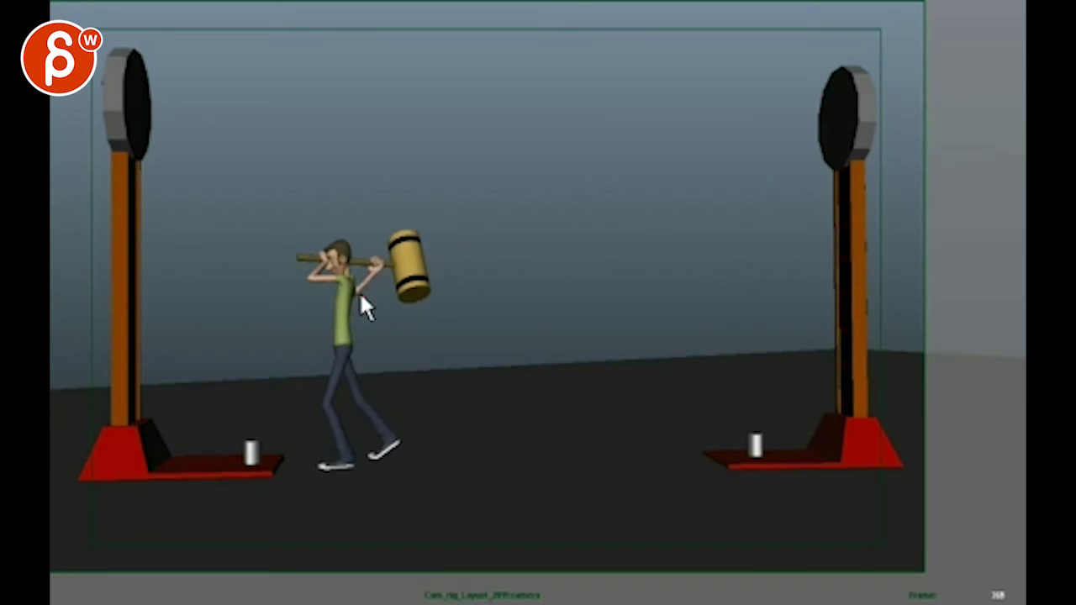
Mark the hammer head with a red loop, arrow and horizontal line, clear, then loop hammer-to-waist
{"action": "mouse_move", "coordinate": [396, 228]}
{"action": "left_mouse_down"}
{"action": "mouse_move", "coordinate": [388, 223]}
{"action": "mouse_move", "coordinate": [402, 244]}
{"action": "left_mouse_up"}
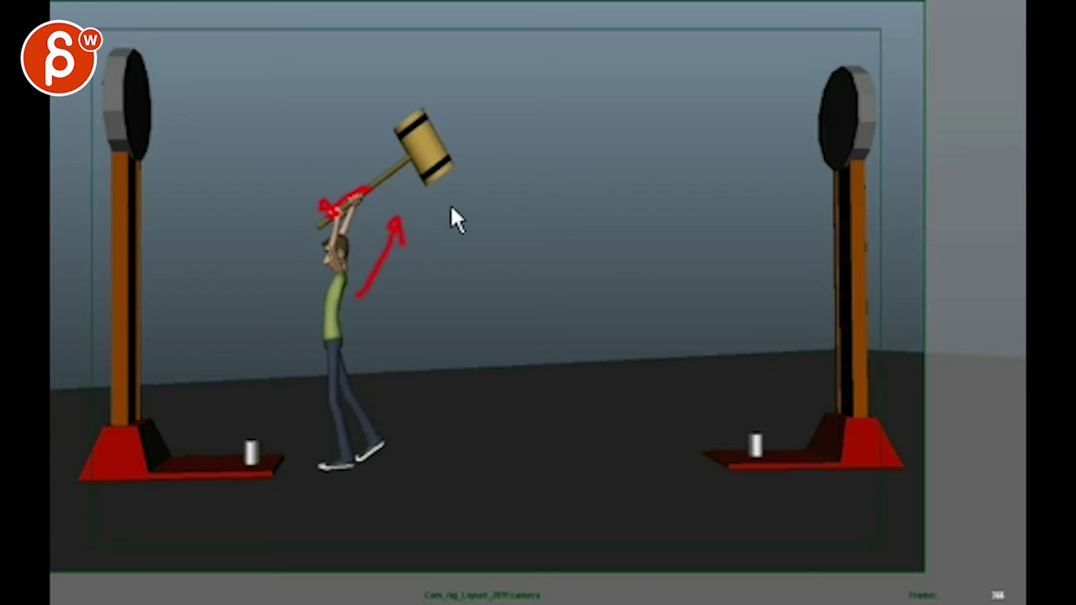
{"action": "mouse_move", "coordinate": [367, 286]}
{"action": "left_mouse_down"}
{"action": "mouse_move", "coordinate": [391, 115]}
{"action": "mouse_move", "coordinate": [402, 107]}
{"action": "mouse_move", "coordinate": [417, 123]}
{"action": "mouse_move", "coordinate": [429, 174]}
{"action": "mouse_move", "coordinate": [434, 339]}
{"action": "left_mouse_up"}
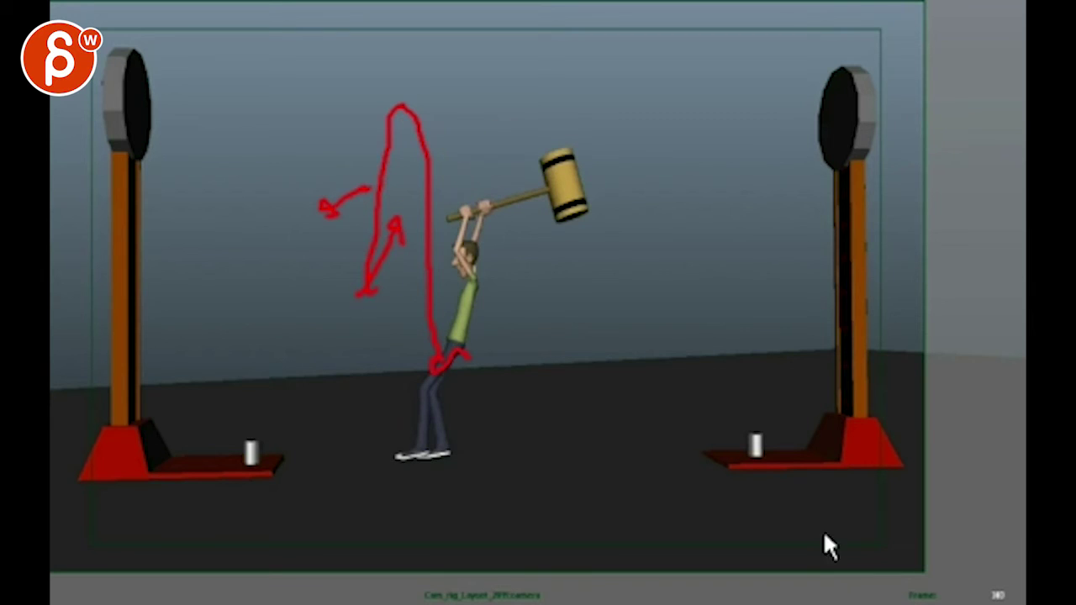
{"action": "left_click_drag", "start_coordinate": [319, 158], "coordinate": [555, 185]}
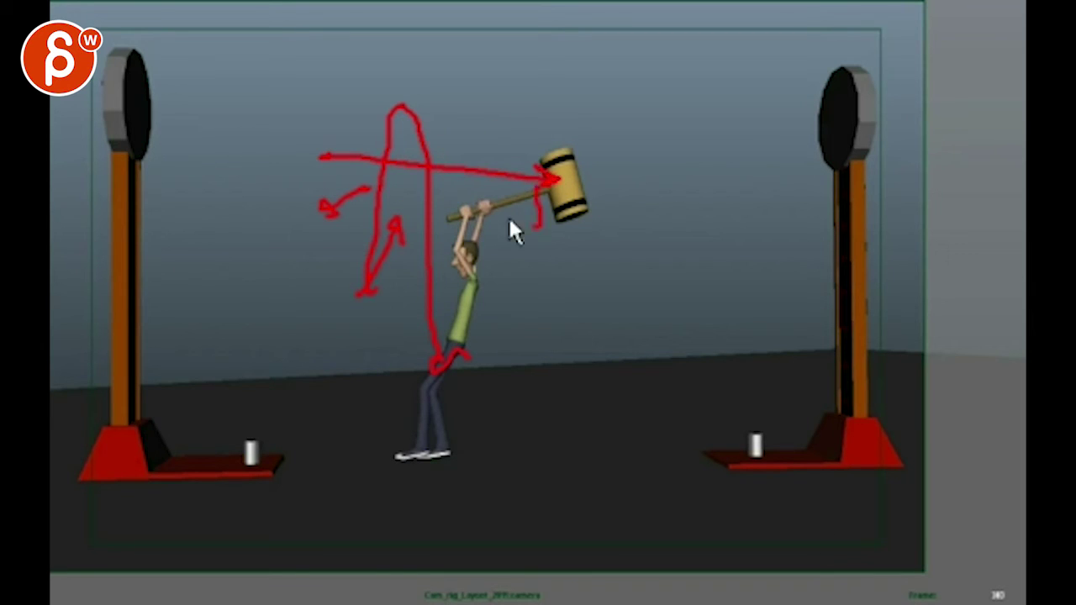
{"action": "key", "text": "Escape"}
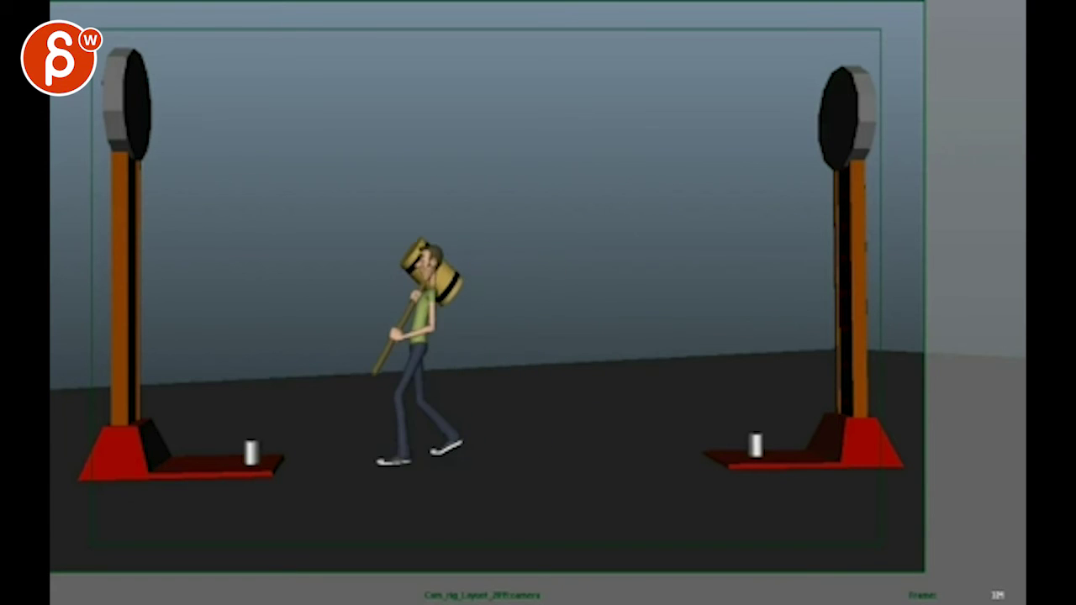
{"action": "mouse_move", "coordinate": [504, 250]}
{"action": "left_mouse_down"}
{"action": "mouse_move", "coordinate": [581, 352]}
{"action": "mouse_move", "coordinate": [530, 310]}
{"action": "mouse_move", "coordinate": [505, 254]}
{"action": "left_mouse_up"}
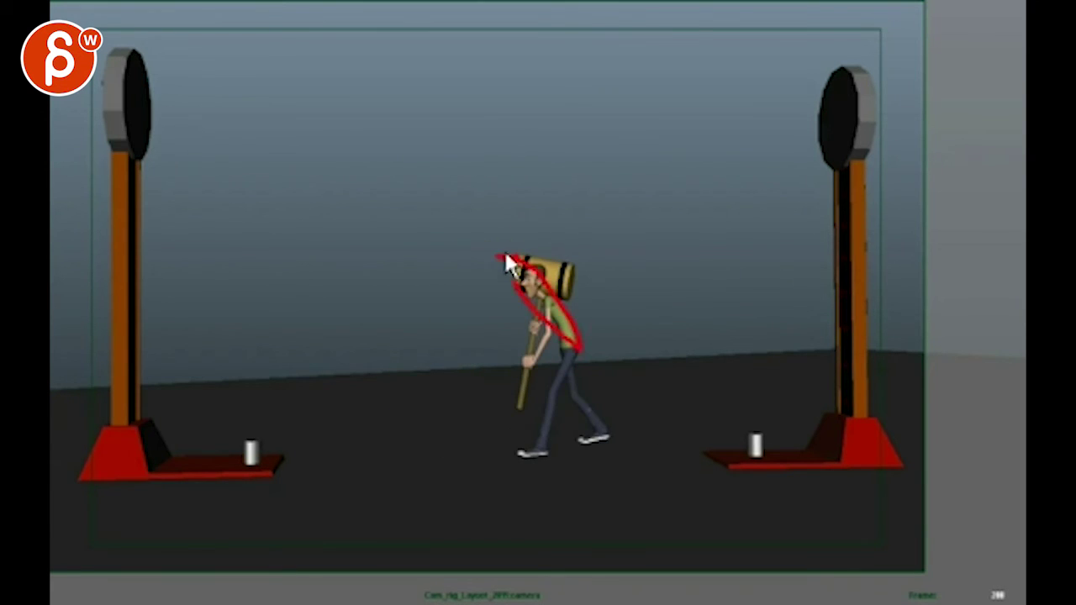
Clear the loop, play on, draw a red back line and large upward arc, then clear them
{"action": "key", "text": "Escape"}
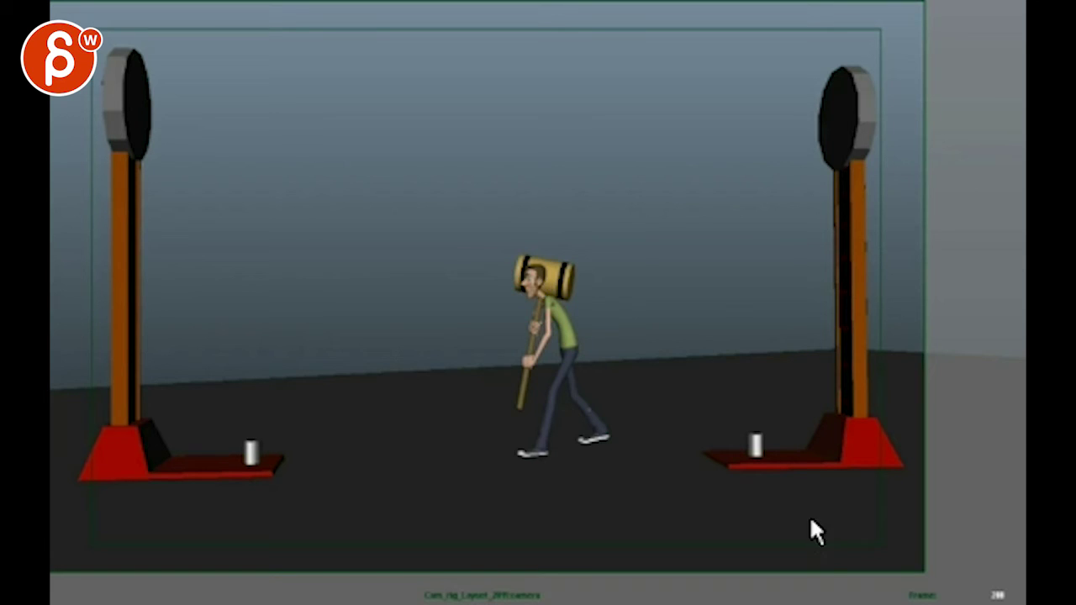
{"action": "key", "text": "space"}
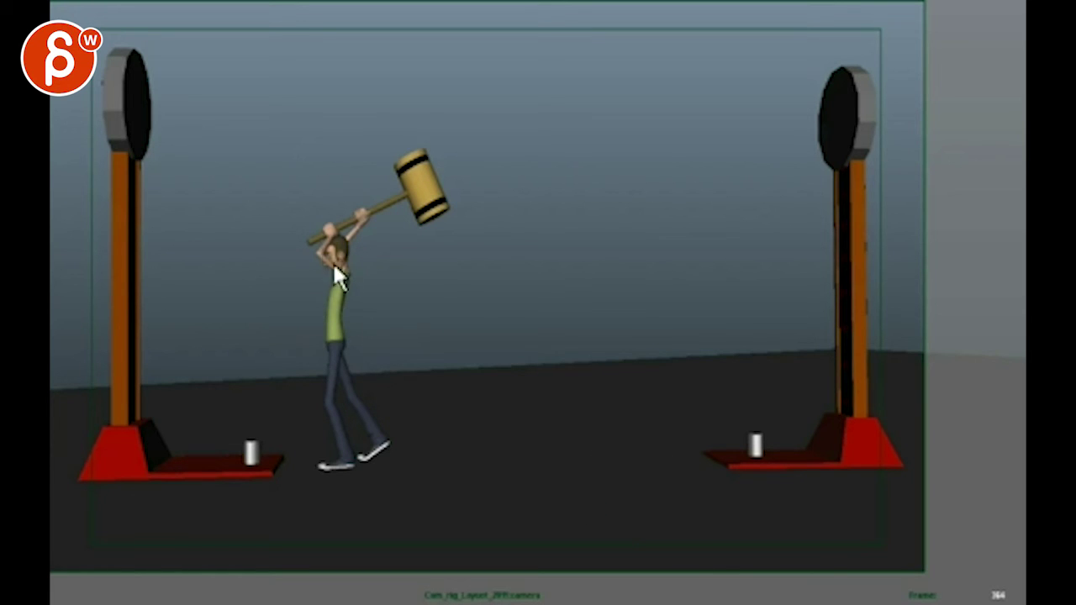
{"action": "left_click_drag", "start_coordinate": [314, 269], "coordinate": [354, 368]}
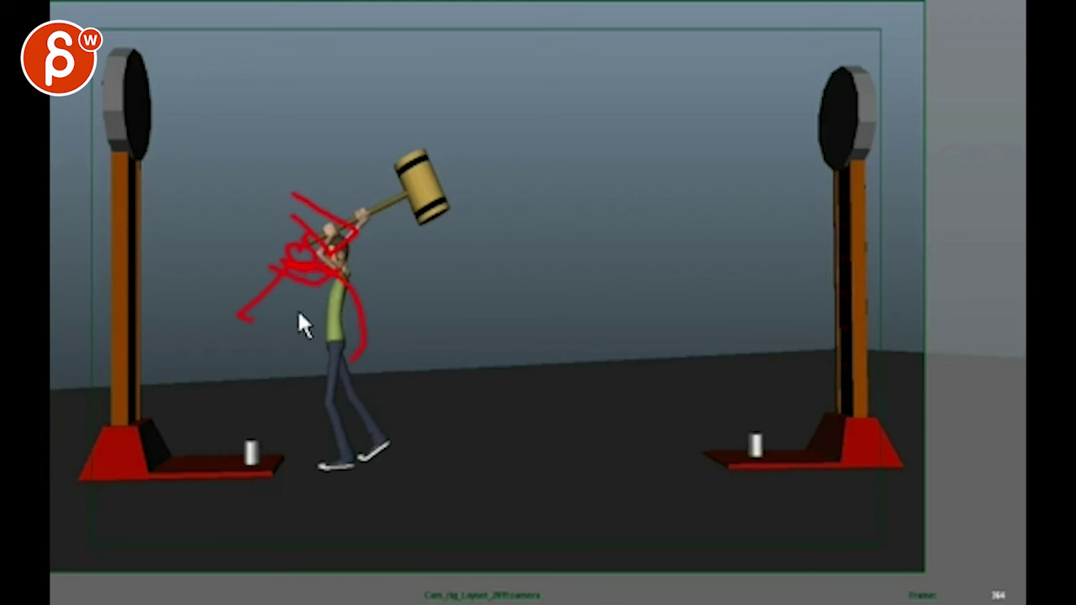
{"action": "mouse_move", "coordinate": [297, 307]}
{"action": "left_mouse_down"}
{"action": "mouse_move", "coordinate": [258, 301]}
{"action": "mouse_move", "coordinate": [323, 136]}
{"action": "left_mouse_up"}
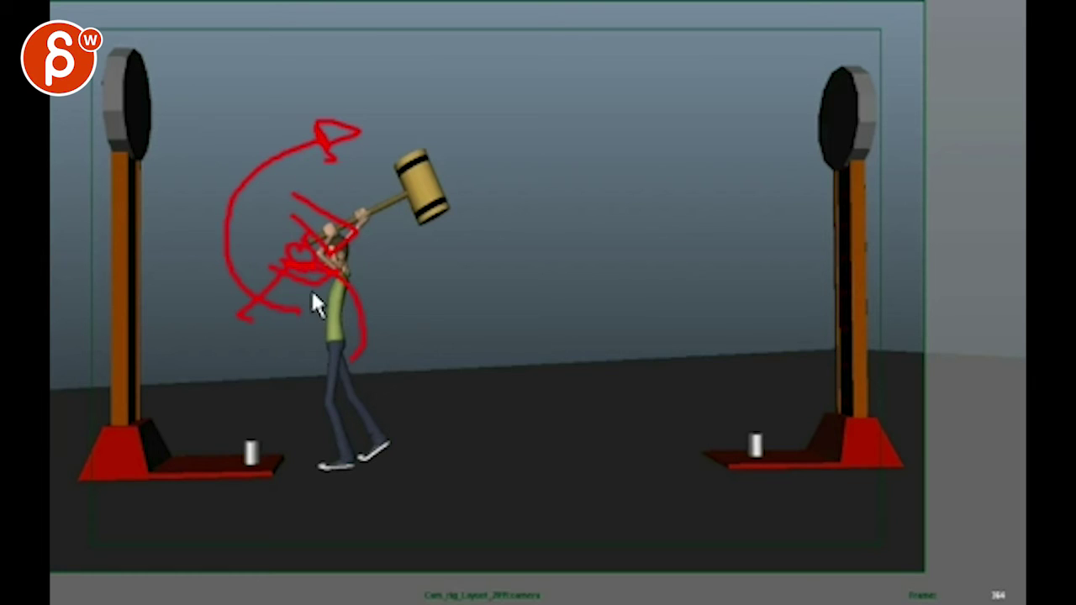
{"action": "key", "text": "e"}
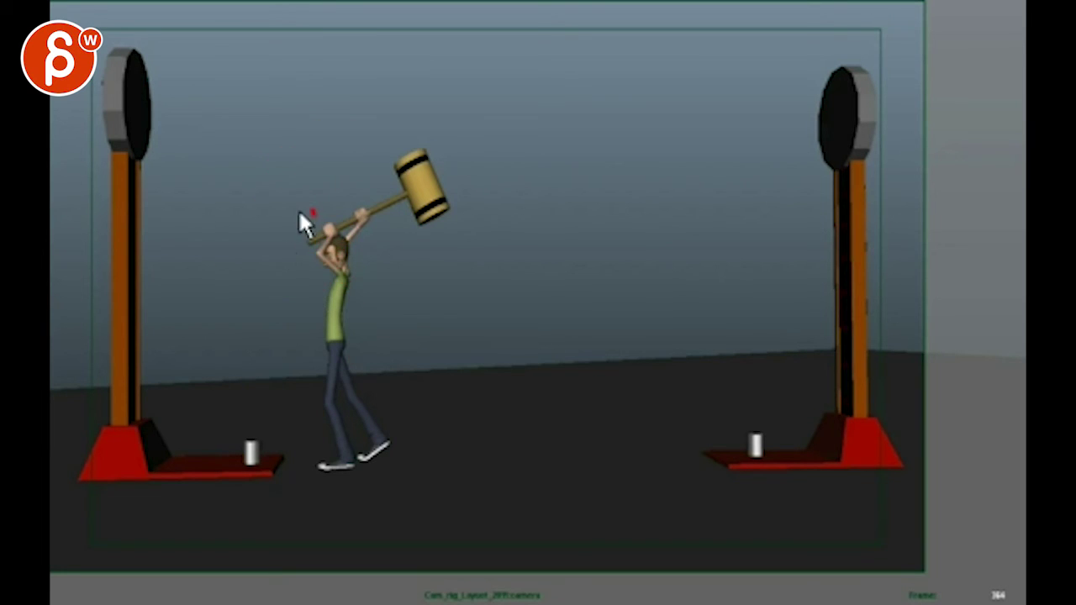
Draw red strokes across the chest, down the rear leg, toward the raised hands, and around the figure
{"action": "left_click_drag", "start_coordinate": [304, 258], "coordinate": [320, 279]}
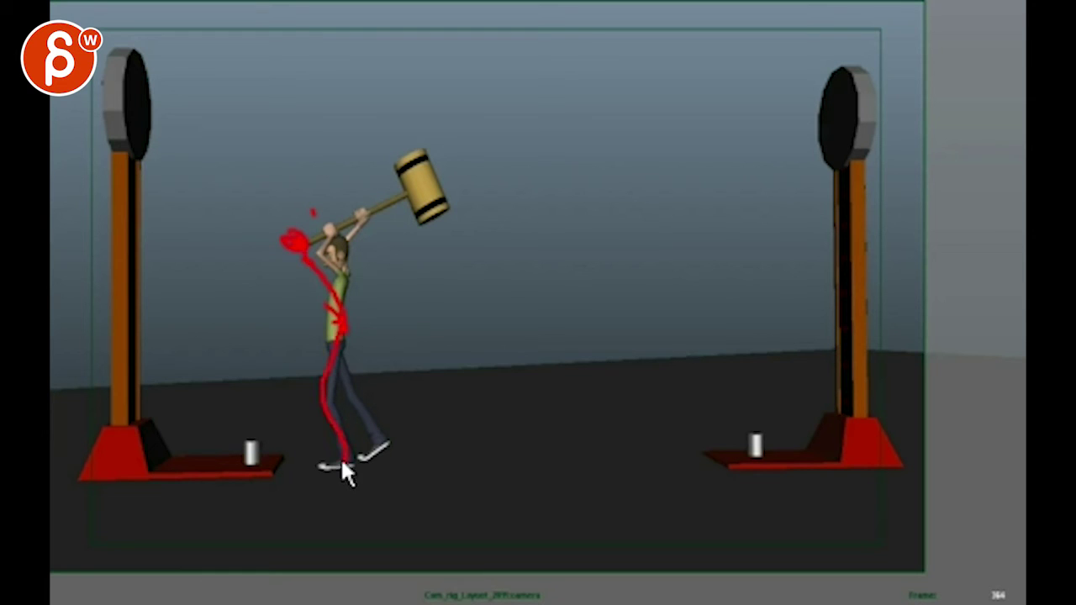
{"action": "left_click_drag", "start_coordinate": [352, 336], "coordinate": [388, 438]}
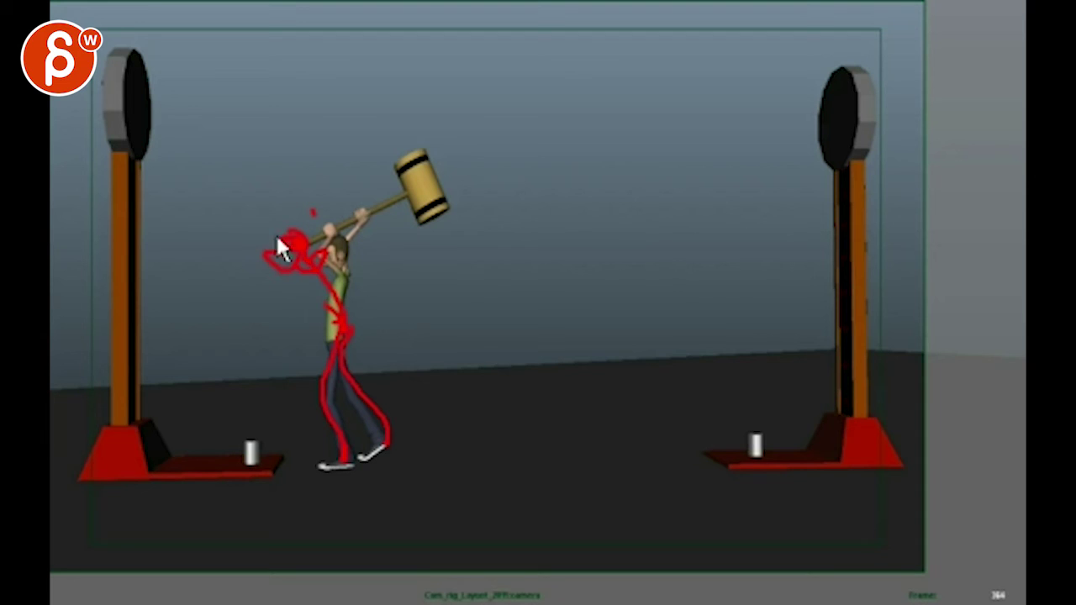
{"action": "left_click_drag", "start_coordinate": [228, 247], "coordinate": [295, 202]}
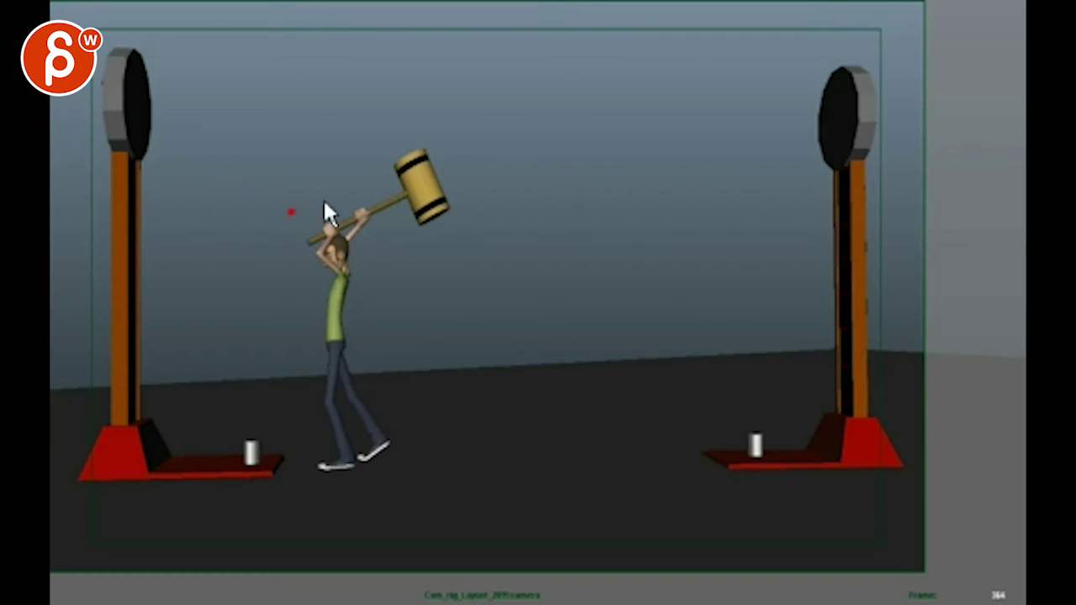
{"action": "mouse_move", "coordinate": [277, 211]}
{"action": "left_mouse_down"}
{"action": "mouse_move", "coordinate": [272, 311]}
{"action": "mouse_move", "coordinate": [291, 291]}
{"action": "mouse_move", "coordinate": [221, 265]}
{"action": "mouse_move", "coordinate": [292, 217]}
{"action": "mouse_move", "coordinate": [377, 274]}
{"action": "mouse_move", "coordinate": [408, 274]}
{"action": "mouse_move", "coordinate": [374, 289]}
{"action": "mouse_move", "coordinate": [390, 316]}
{"action": "left_mouse_up"}
{"action": "mouse_move", "coordinate": [372, 353]}
{"action": "left_mouse_down"}
{"action": "mouse_move", "coordinate": [343, 391]}
{"action": "mouse_move", "coordinate": [376, 345]}
{"action": "mouse_move", "coordinate": [541, 271]}
{"action": "mouse_move", "coordinate": [468, 317]}
{"action": "mouse_move", "coordinate": [484, 348]}
{"action": "mouse_move", "coordinate": [449, 383]}
{"action": "mouse_move", "coordinate": [270, 367]}
{"action": "left_mouse_up"}
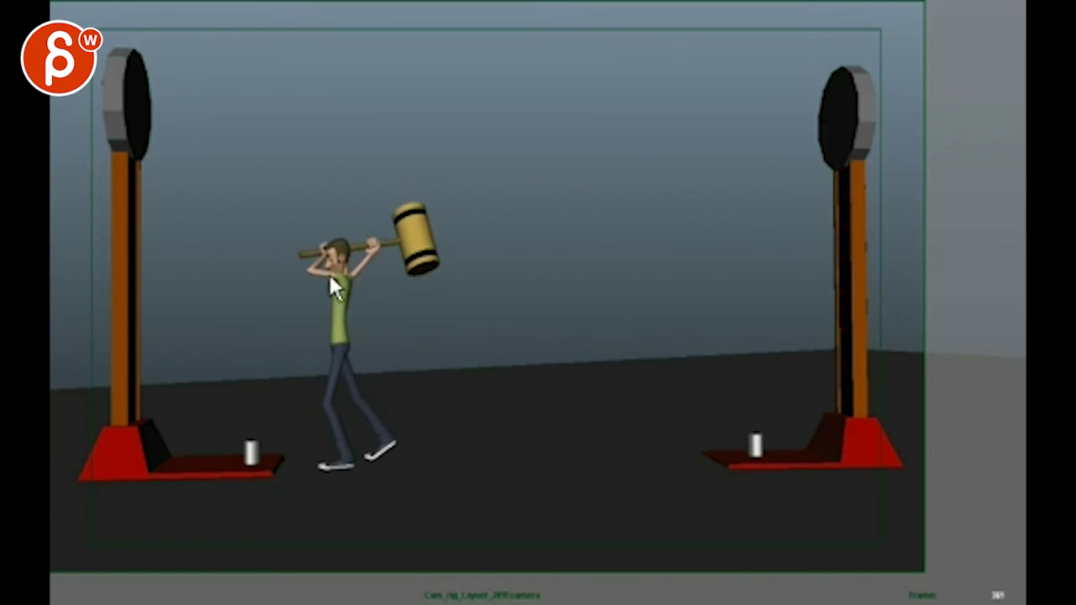
Circle the character's head in red, add a short stroke beside it, then clear them
{"action": "mouse_move", "coordinate": [308, 240]}
{"action": "left_mouse_down"}
{"action": "mouse_move", "coordinate": [293, 243]}
{"action": "mouse_move", "coordinate": [329, 281]}
{"action": "left_mouse_up"}
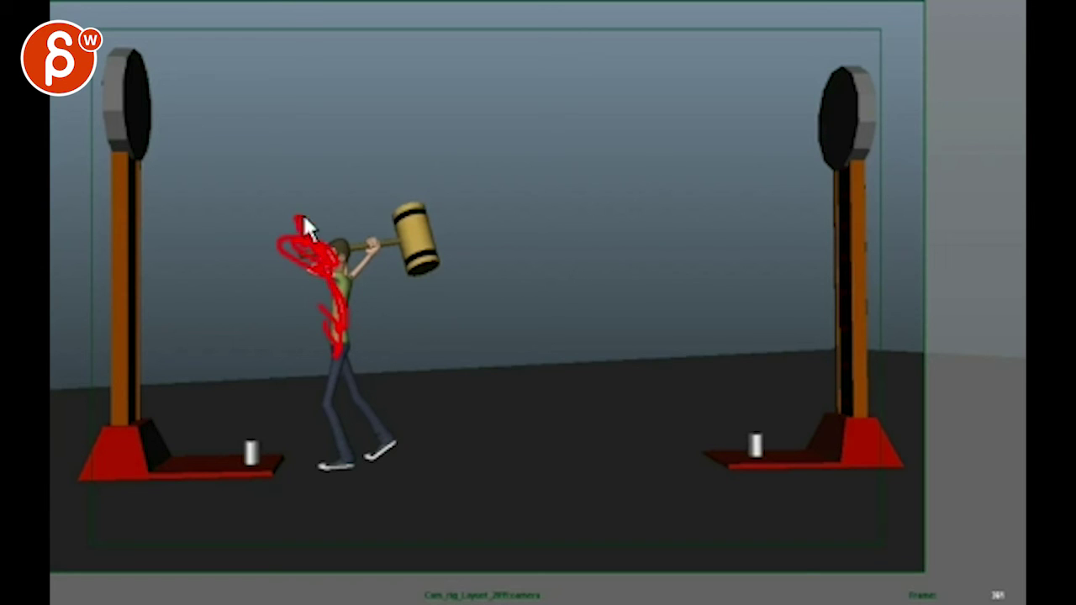
{"action": "mouse_move", "coordinate": [273, 217]}
{"action": "left_mouse_down"}
{"action": "mouse_move", "coordinate": [295, 181]}
{"action": "mouse_move", "coordinate": [325, 156]}
{"action": "mouse_move", "coordinate": [238, 239]}
{"action": "mouse_move", "coordinate": [330, 116]}
{"action": "mouse_move", "coordinate": [348, 139]}
{"action": "left_mouse_up"}
{"action": "key", "text": "e"}
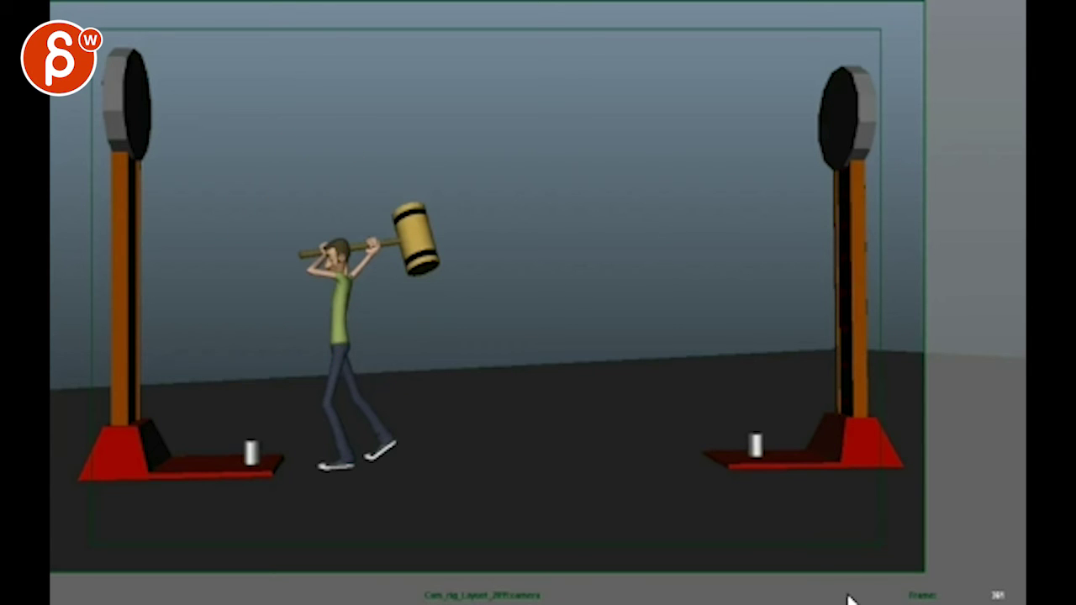
Play on, draw the hammer's overhead path as a red arc, and continue through the fall
{"action": "key", "text": "space"}
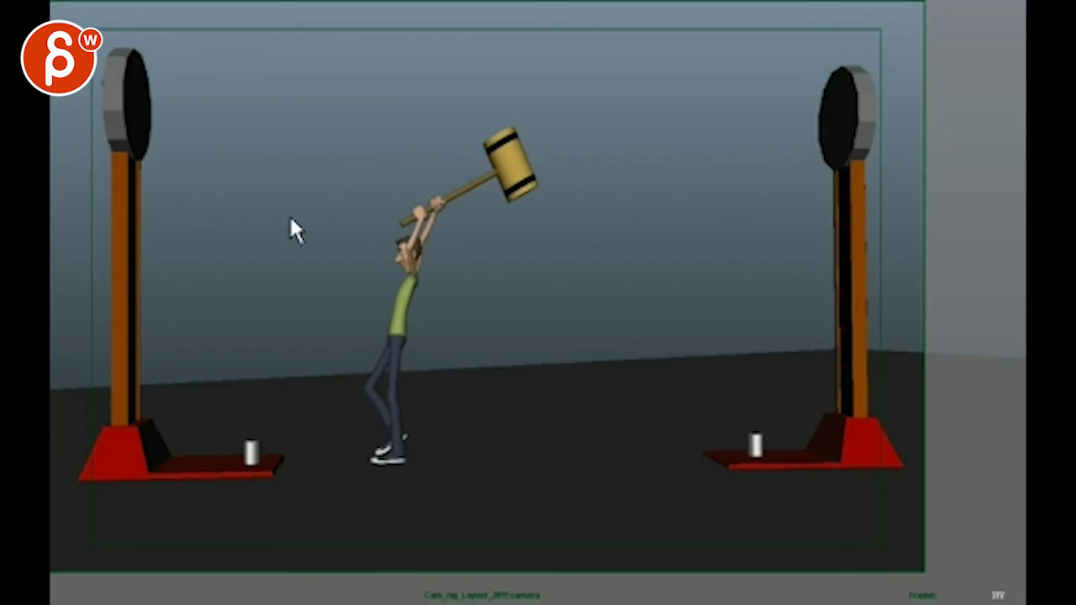
{"action": "mouse_move", "coordinate": [287, 235]}
{"action": "left_mouse_down"}
{"action": "mouse_move", "coordinate": [307, 178]}
{"action": "mouse_move", "coordinate": [476, 117]}
{"action": "left_mouse_up"}
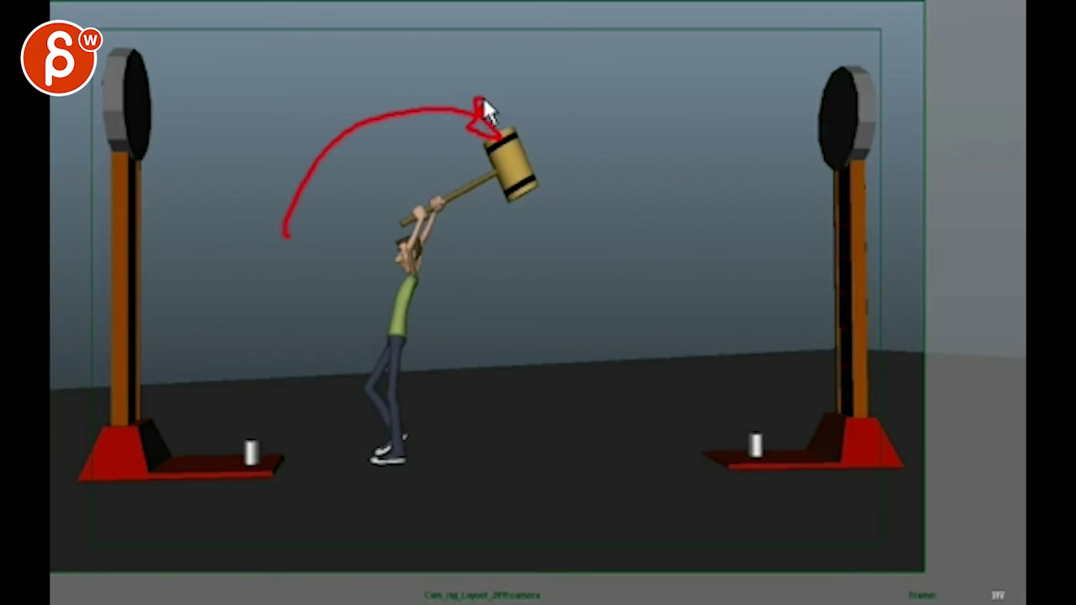
{"action": "key", "text": "space"}
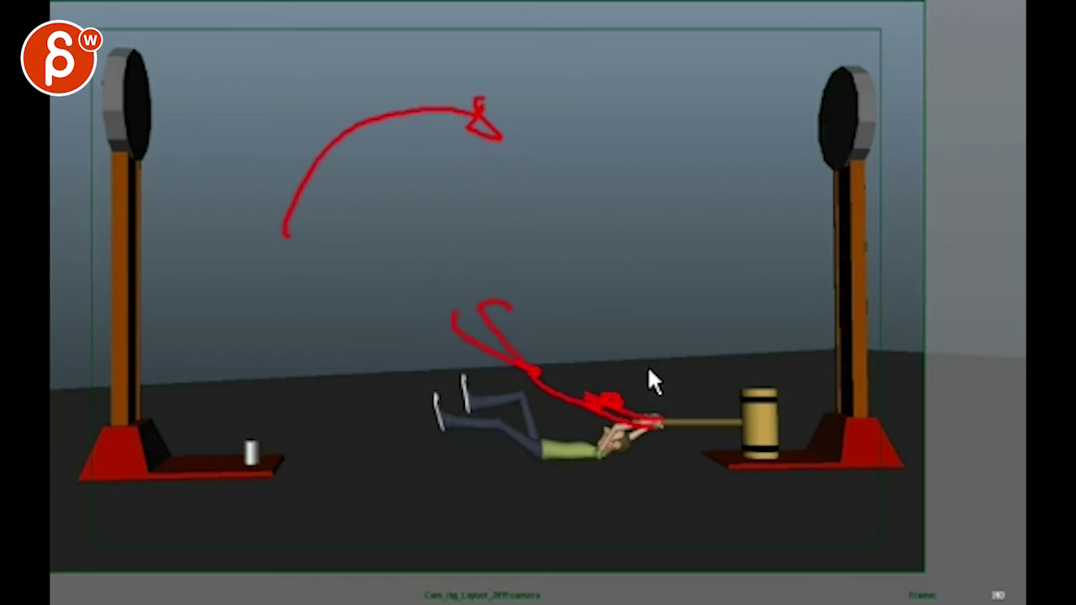
Circle the hammer head and waist in red with a big arc to the hammer, then clear and replay
{"action": "left_click_drag", "start_coordinate": [764, 363], "coordinate": [742, 381]}
{"action": "mouse_move", "coordinate": [310, 144]}
{"action": "left_mouse_down"}
{"action": "mouse_move", "coordinate": [343, 115]}
{"action": "mouse_move", "coordinate": [506, 116]}
{"action": "mouse_move", "coordinate": [627, 179]}
{"action": "mouse_move", "coordinate": [706, 283]}
{"action": "left_mouse_up"}
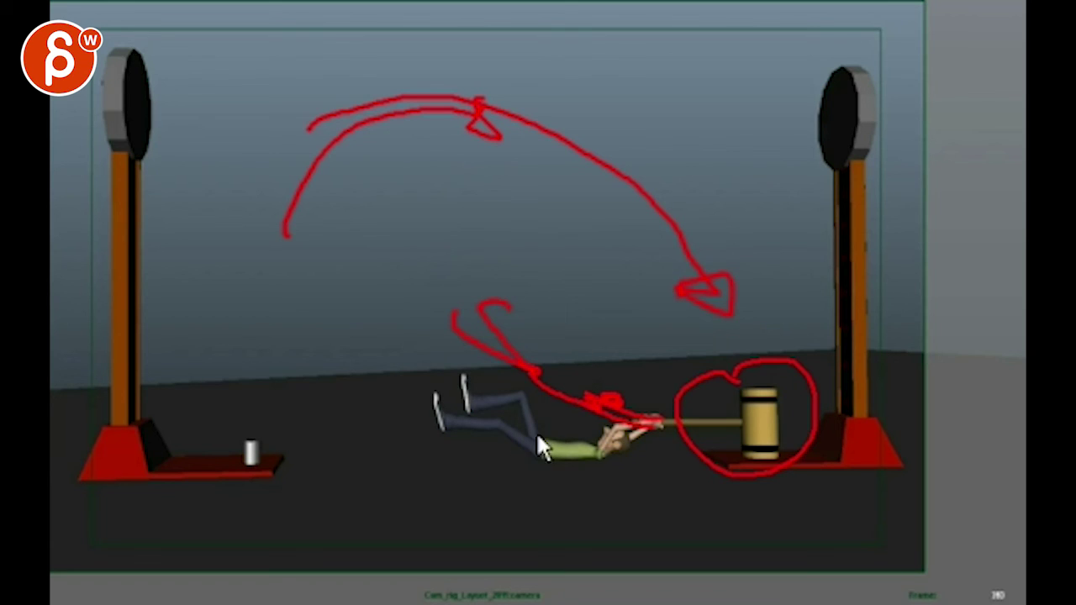
{"action": "mouse_move", "coordinate": [743, 391]}
{"action": "left_mouse_down"}
{"action": "mouse_move", "coordinate": [726, 442]}
{"action": "mouse_move", "coordinate": [775, 425]}
{"action": "left_mouse_up"}
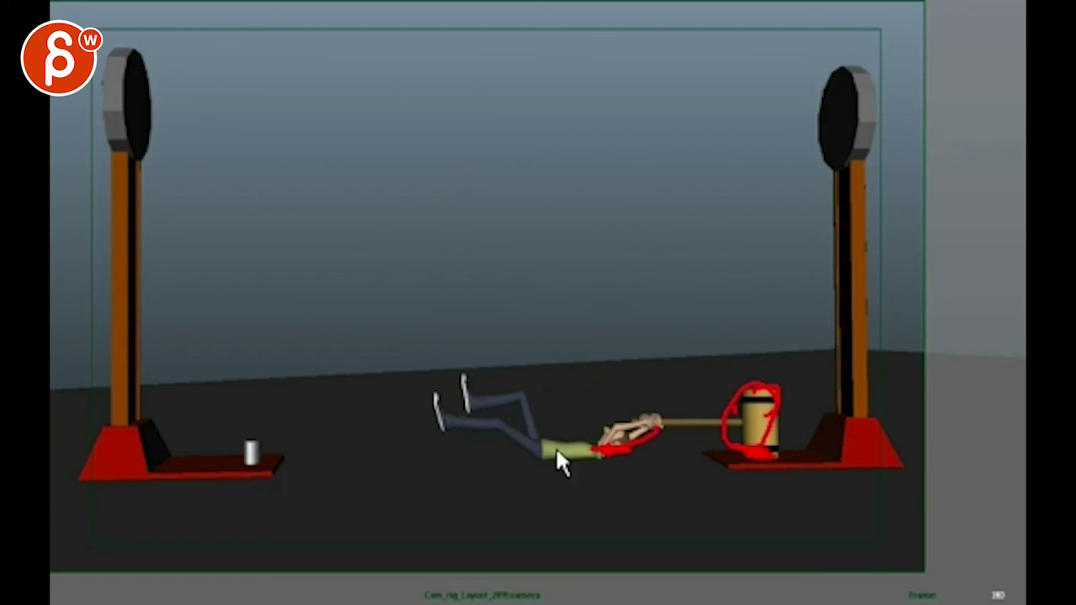
{"action": "left_click_drag", "start_coordinate": [538, 446], "coordinate": [539, 453]}
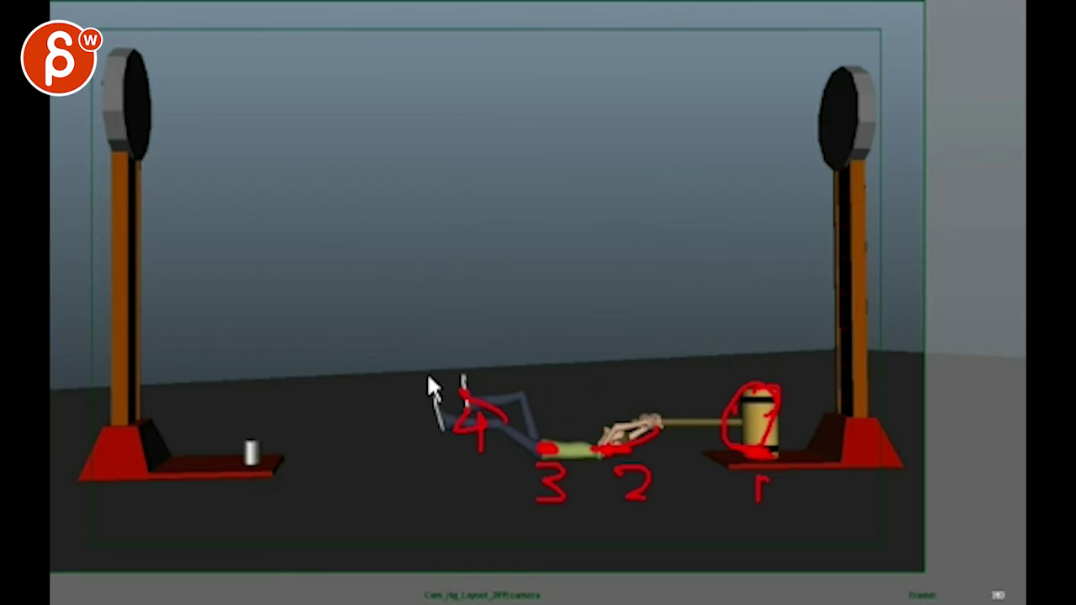
{"action": "key", "text": "Escape"}
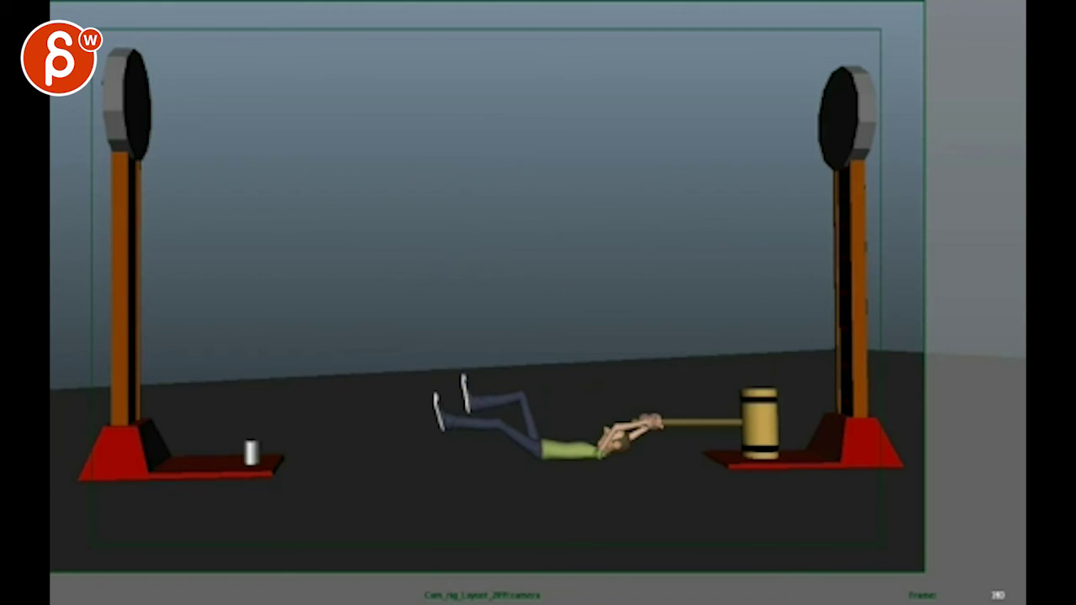
{"action": "key", "text": "space"}
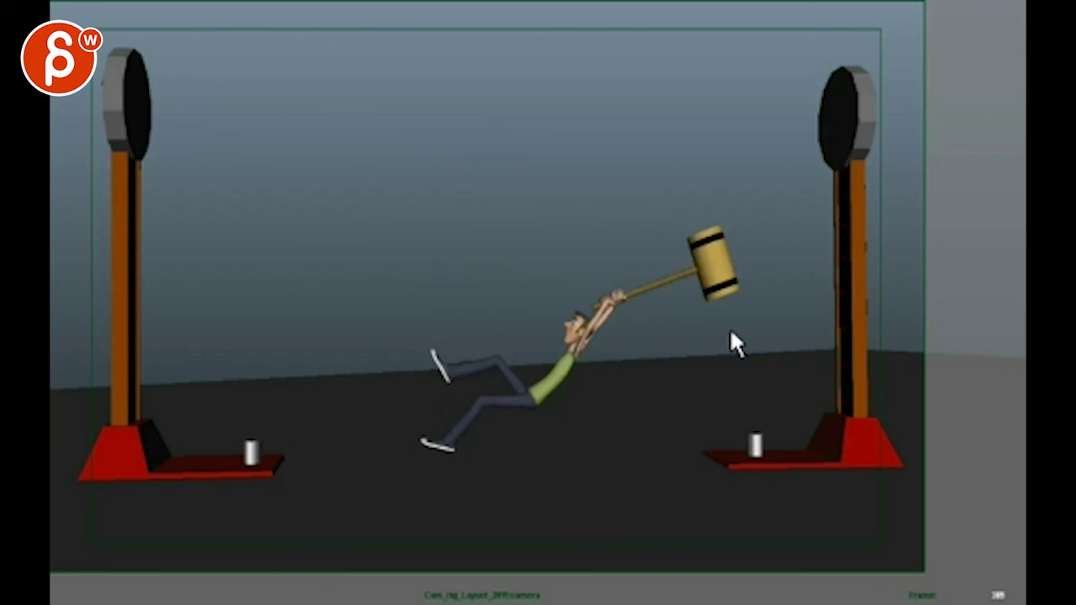
On the falling pose, draw red lines from the hands up, leftward, and to the hammer head
{"action": "mouse_move", "coordinate": [757, 323]}
{"action": "left_mouse_down"}
{"action": "mouse_move", "coordinate": [728, 336]}
{"action": "mouse_move", "coordinate": [606, 298]}
{"action": "left_mouse_up"}
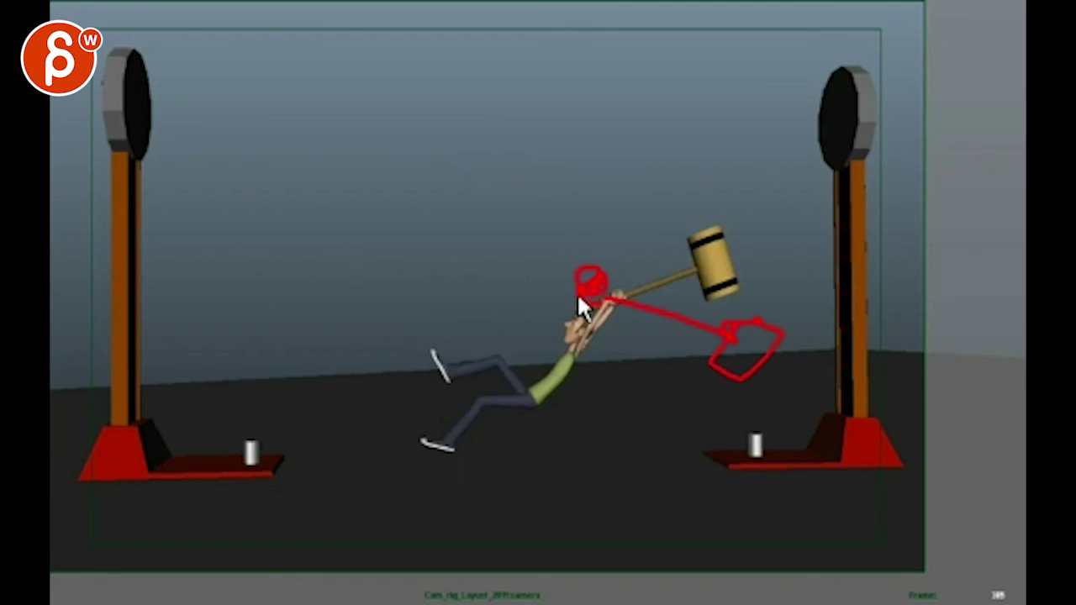
{"action": "mouse_move", "coordinate": [554, 309]}
{"action": "left_mouse_down"}
{"action": "mouse_move", "coordinate": [448, 321]}
{"action": "mouse_move", "coordinate": [458, 322]}
{"action": "mouse_move", "coordinate": [433, 264]}
{"action": "mouse_move", "coordinate": [508, 334]}
{"action": "mouse_move", "coordinate": [484, 405]}
{"action": "left_mouse_up"}
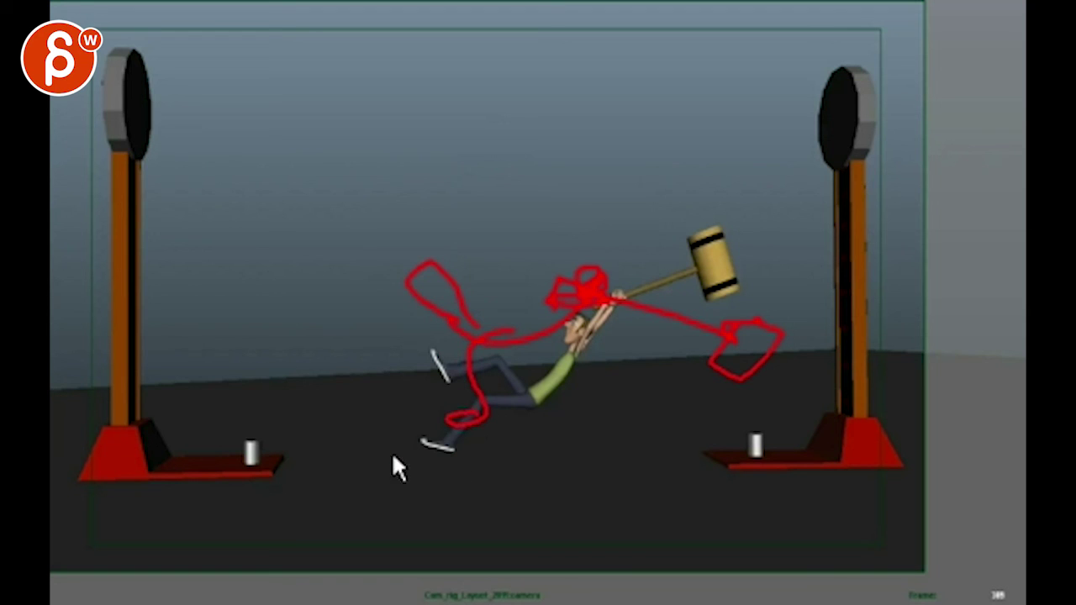
{"action": "mouse_move", "coordinate": [392, 451]}
{"action": "left_mouse_down"}
{"action": "mouse_move", "coordinate": [579, 253]}
{"action": "mouse_move", "coordinate": [588, 260]}
{"action": "left_mouse_up"}
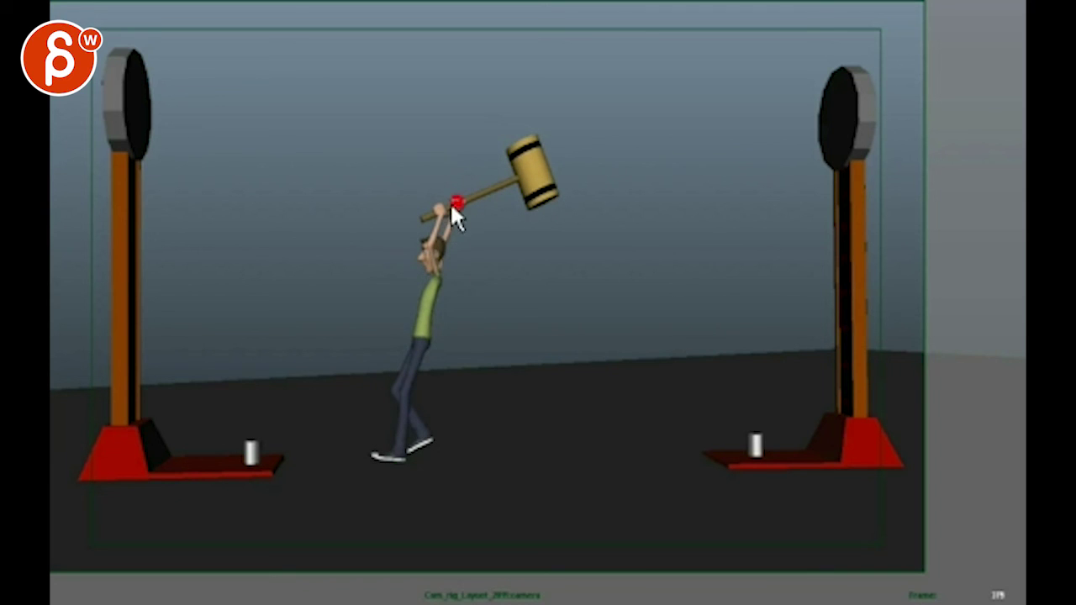
On the raised pose, trace the spine and hip-to-foot line, then a forward arc ending in a fist
{"action": "mouse_move", "coordinate": [451, 209]}
{"action": "left_mouse_down"}
{"action": "mouse_move", "coordinate": [401, 270]}
{"action": "mouse_move", "coordinate": [426, 436]}
{"action": "left_mouse_up"}
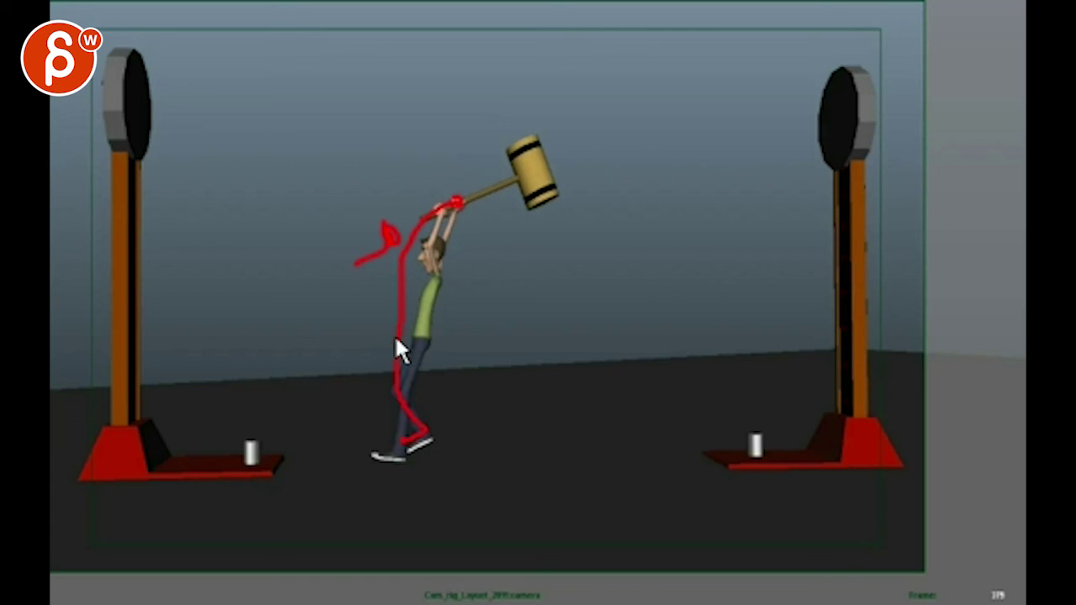
{"action": "left_click_drag", "start_coordinate": [396, 342], "coordinate": [359, 431]}
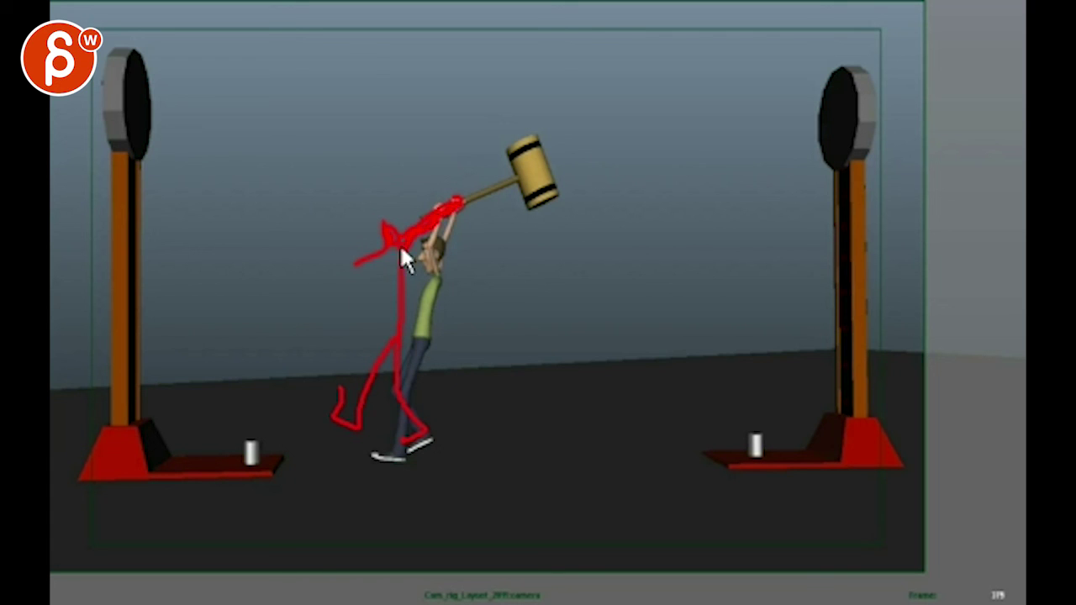
{"action": "mouse_move", "coordinate": [421, 211]}
{"action": "left_mouse_down"}
{"action": "mouse_move", "coordinate": [524, 225]}
{"action": "mouse_move", "coordinate": [537, 240]}
{"action": "mouse_move", "coordinate": [509, 242]}
{"action": "mouse_move", "coordinate": [542, 279]}
{"action": "left_mouse_up"}
{"action": "key", "text": "ctrl+z"}
{"action": "key", "text": "ctrl+z"}
{"action": "mouse_move", "coordinate": [504, 245]}
{"action": "left_mouse_down"}
{"action": "mouse_move", "coordinate": [567, 263]}
{"action": "mouse_move", "coordinate": [513, 212]}
{"action": "mouse_move", "coordinate": [619, 309]}
{"action": "mouse_move", "coordinate": [598, 317]}
{"action": "mouse_move", "coordinate": [645, 318]}
{"action": "left_mouse_up"}
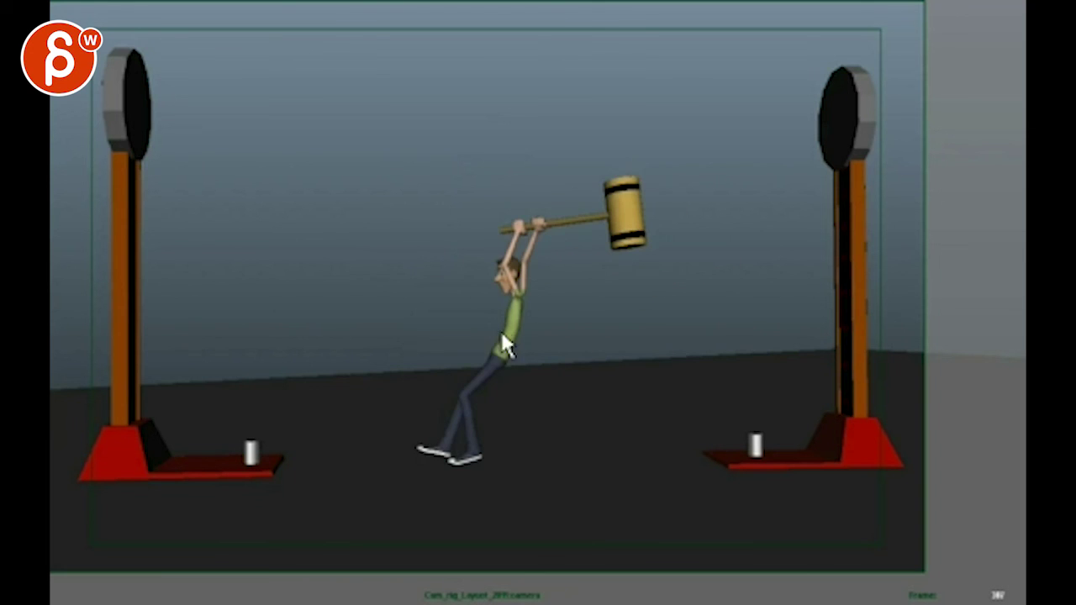
Draw a red chest arc closing into a fist loop, lines down the legs, and a short floorward stroke
{"action": "mouse_move", "coordinate": [549, 302]}
{"action": "left_click_drag", "start_coordinate": [554, 290], "coordinate": [621, 318]}
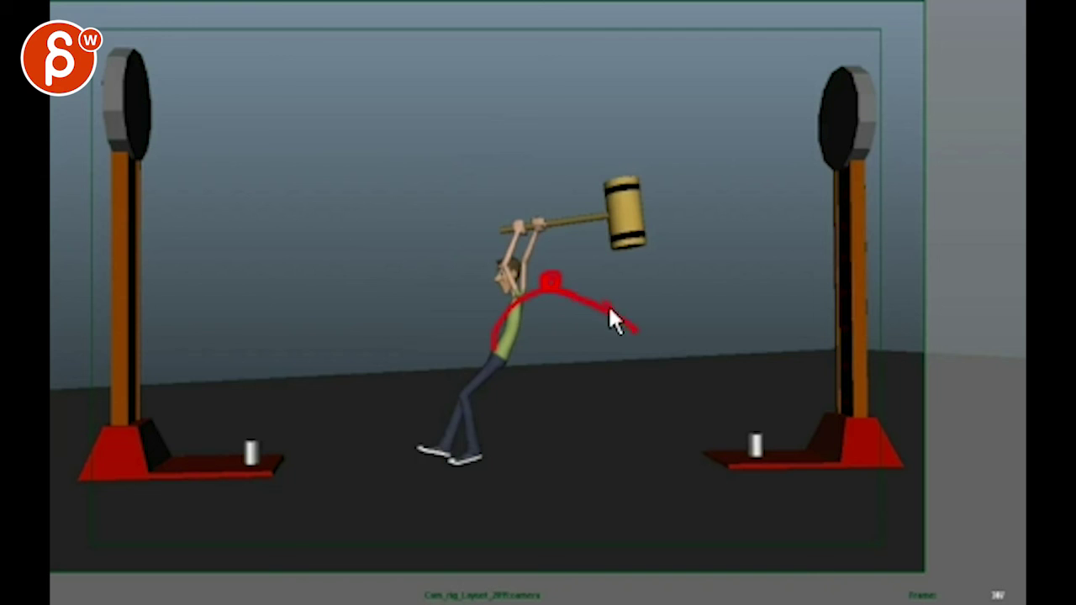
{"action": "left_click_drag", "start_coordinate": [707, 367], "coordinate": [647, 349]}
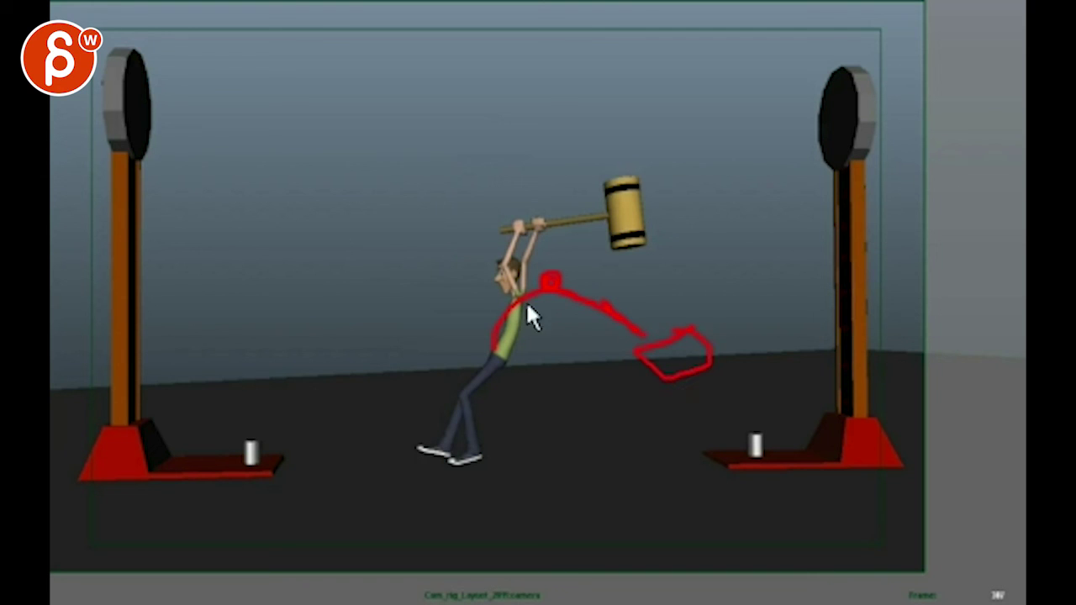
{"action": "mouse_move", "coordinate": [497, 358]}
{"action": "left_mouse_down"}
{"action": "mouse_move", "coordinate": [459, 390]}
{"action": "mouse_move", "coordinate": [461, 454]}
{"action": "left_mouse_up"}
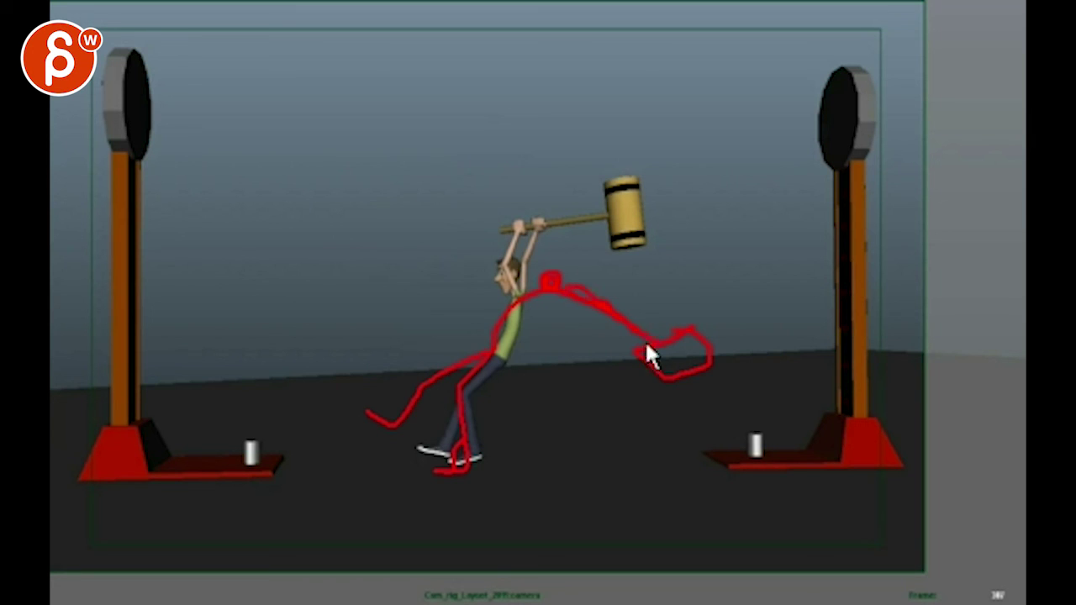
{"action": "mouse_move", "coordinate": [559, 309]}
{"action": "left_mouse_down"}
{"action": "mouse_move", "coordinate": [622, 374]}
{"action": "mouse_move", "coordinate": [599, 352]}
{"action": "left_mouse_up"}
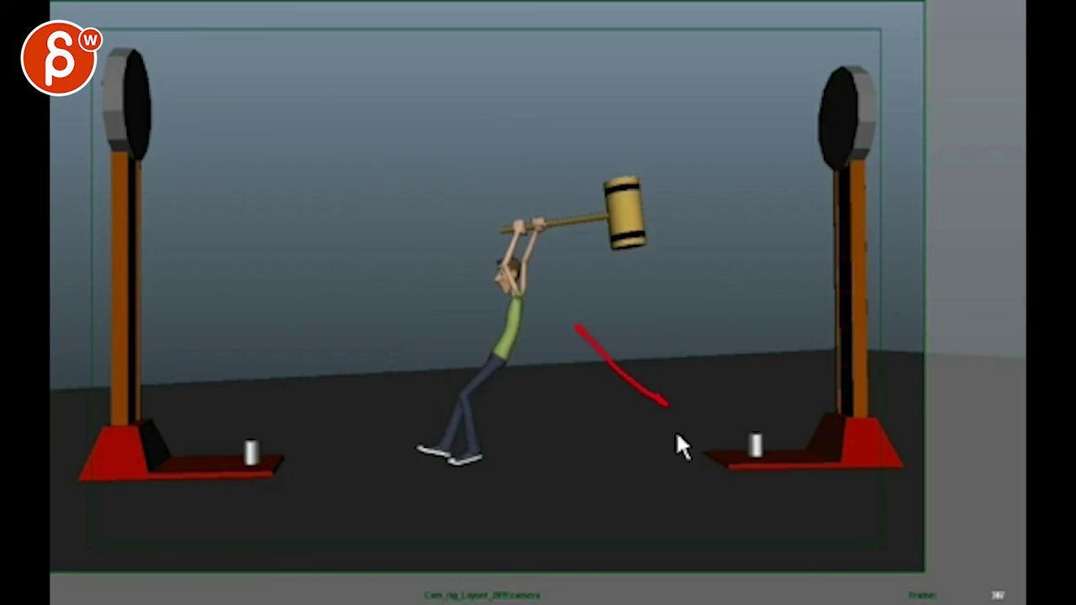